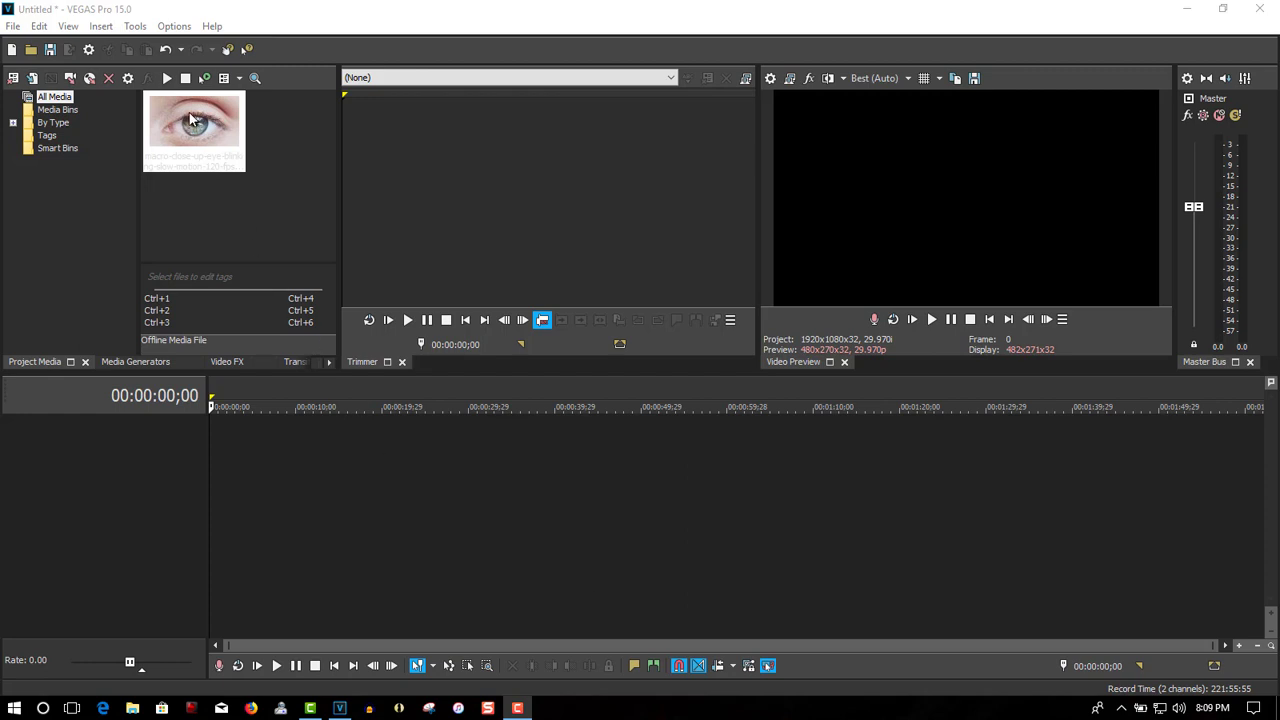
Step: Place the eye clip on the timeline, match project settings, and add the VEGAS Cookie Cutter effect
{"action": "left_click_drag", "start_coordinate": [189, 112], "coordinate": [214, 479]}
{"action": "left_click", "coordinate": [729, 287]}
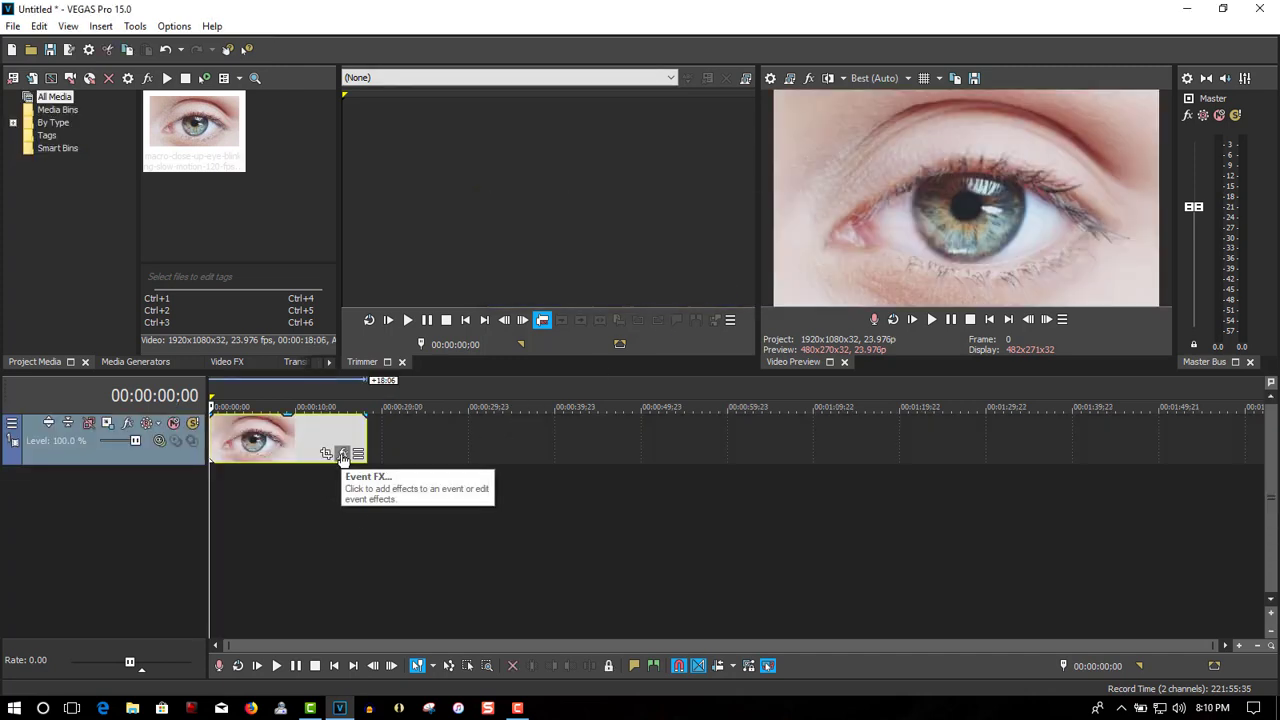
{"action": "left_click", "coordinate": [342, 456]}
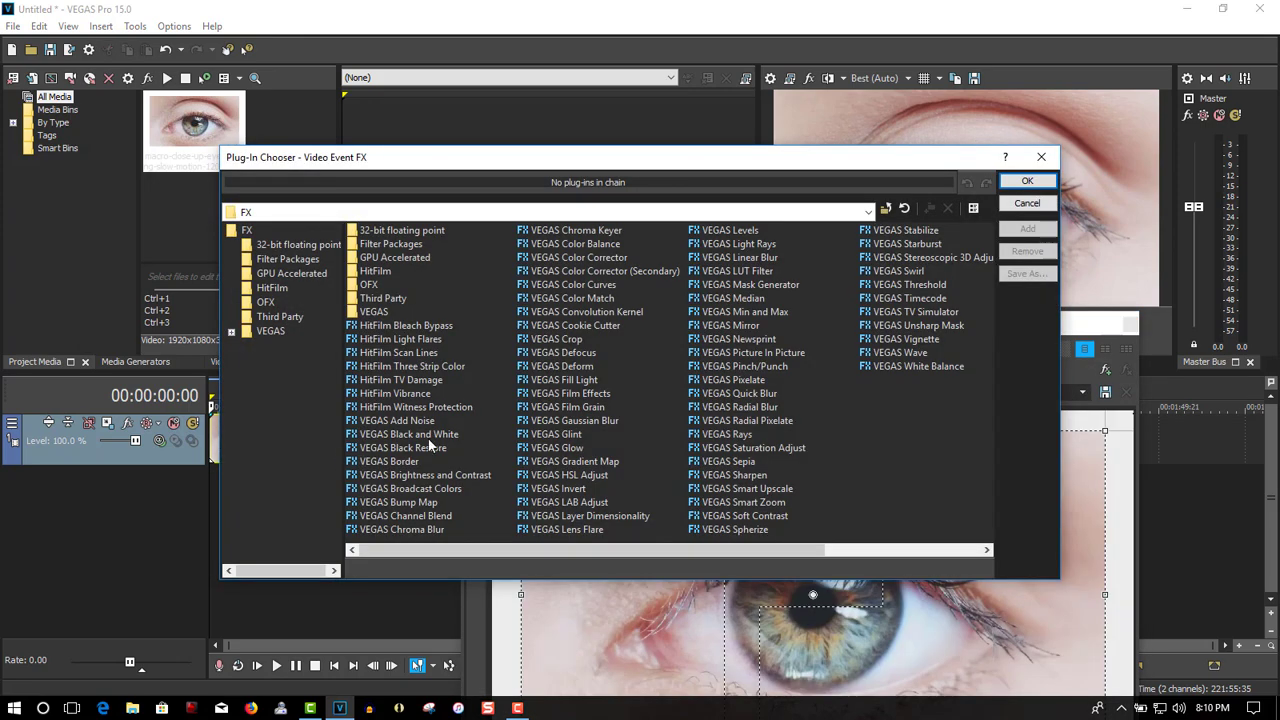
{"action": "left_click", "coordinate": [569, 328]}
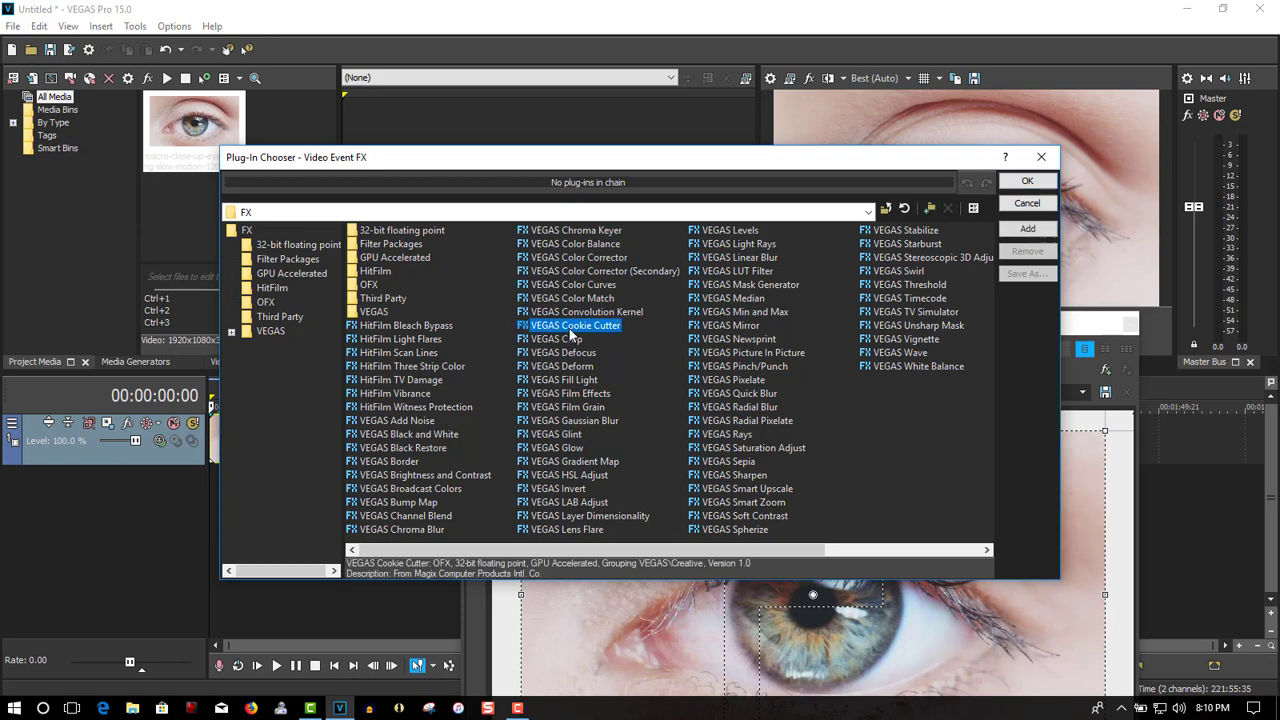
{"action": "left_click", "coordinate": [1029, 181]}
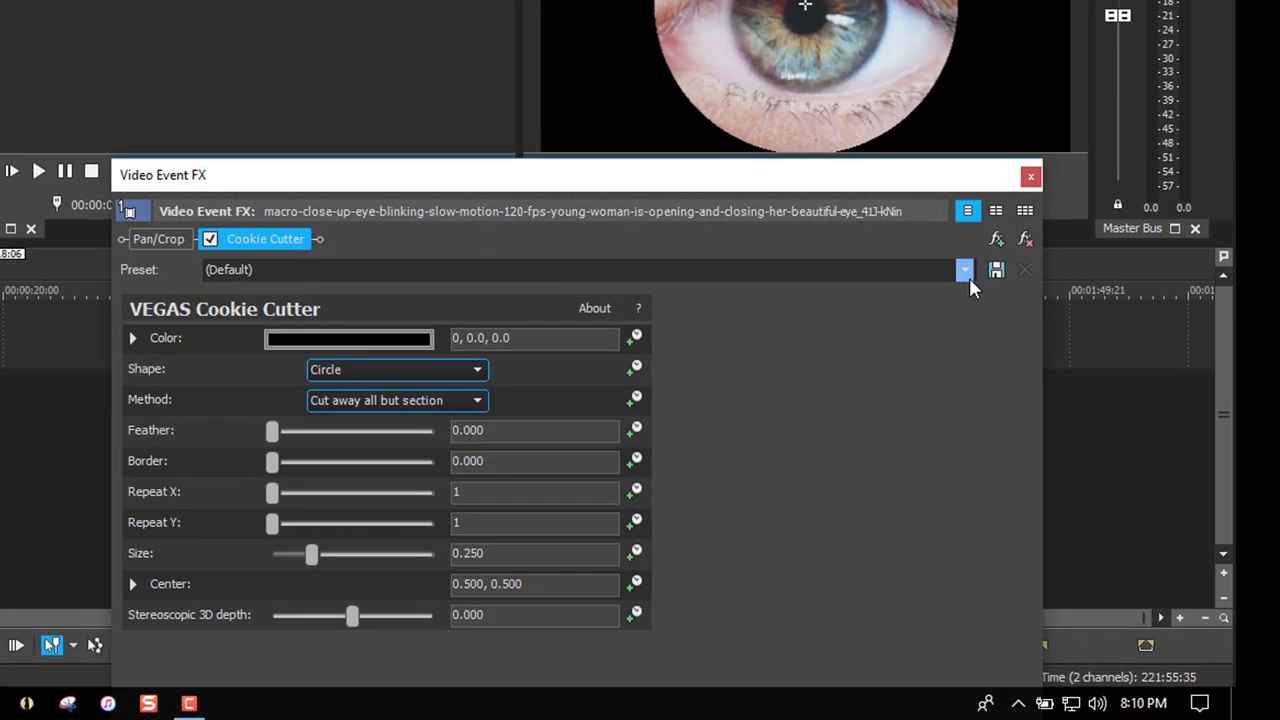
Step: Apply the 'Diamond, Center, Blurred' preset, shrink the size to 0.170, and centre it at 0.283, 0.467
{"action": "left_click", "coordinate": [964, 270]}
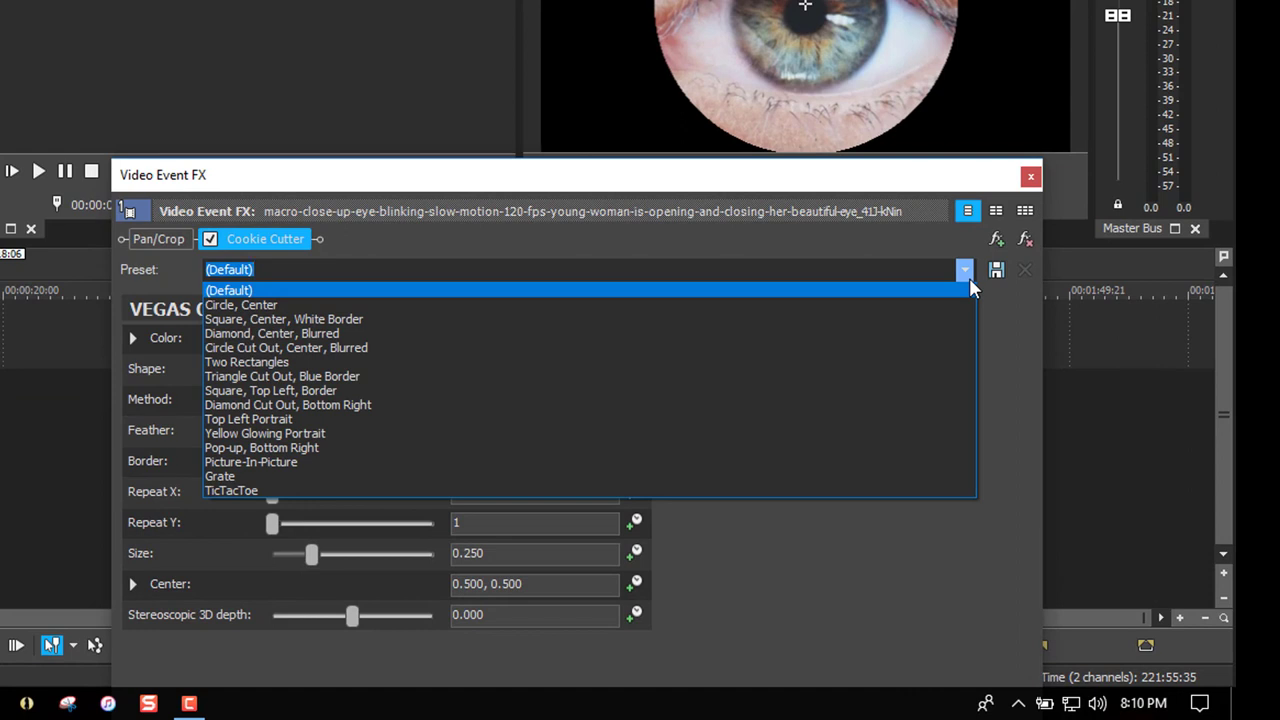
{"action": "left_click", "coordinate": [953, 334]}
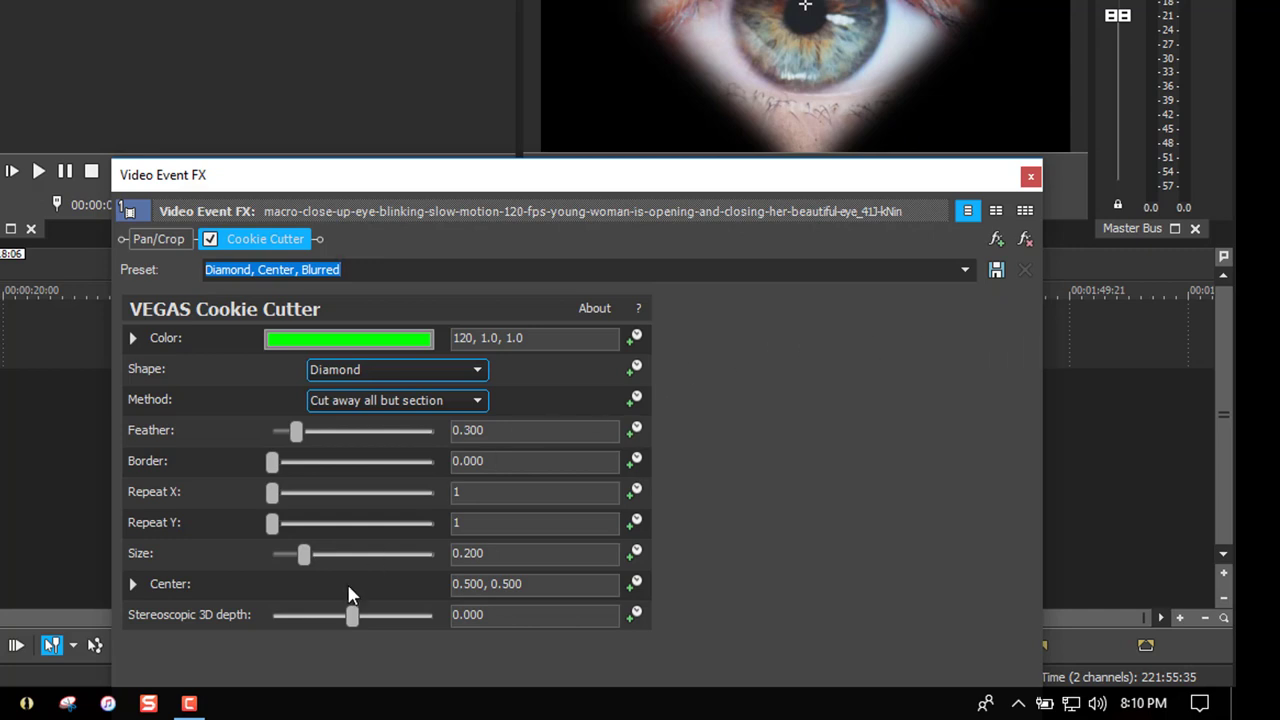
{"action": "left_click", "coordinate": [131, 585]}
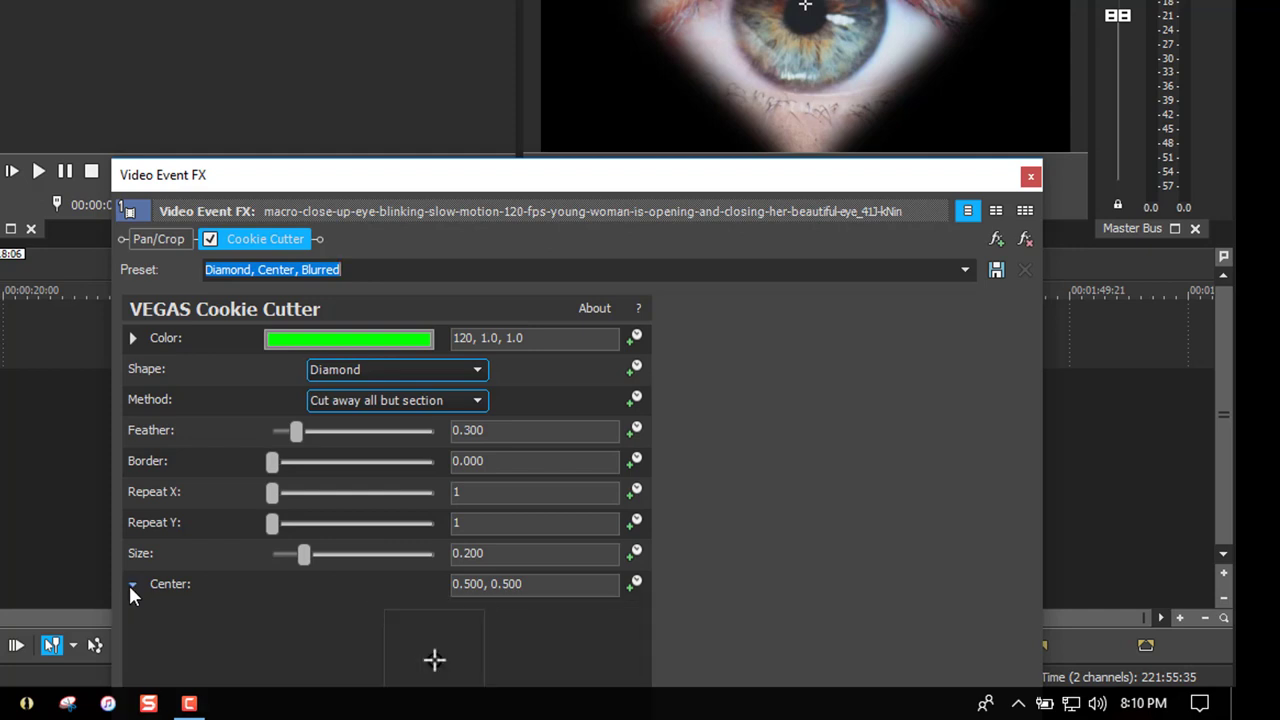
{"action": "left_click", "coordinate": [299, 556]}
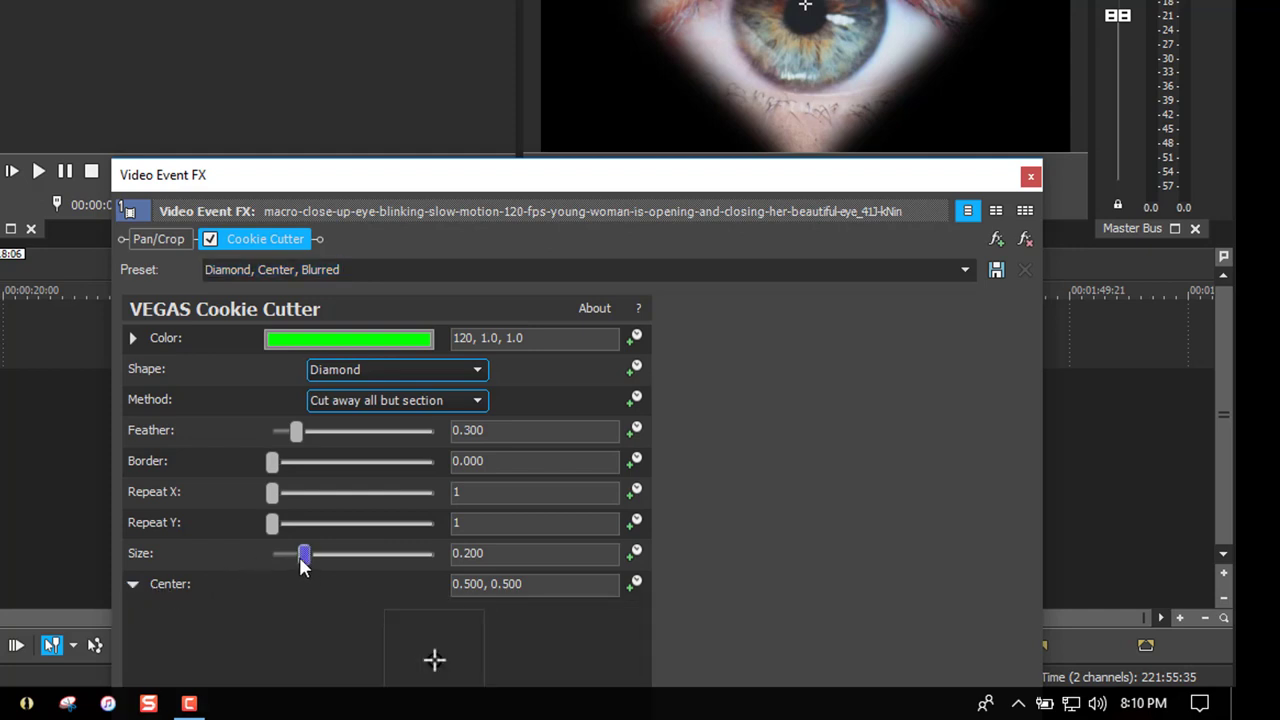
{"action": "left_click_drag", "start_coordinate": [300, 558], "coordinate": [295, 558]}
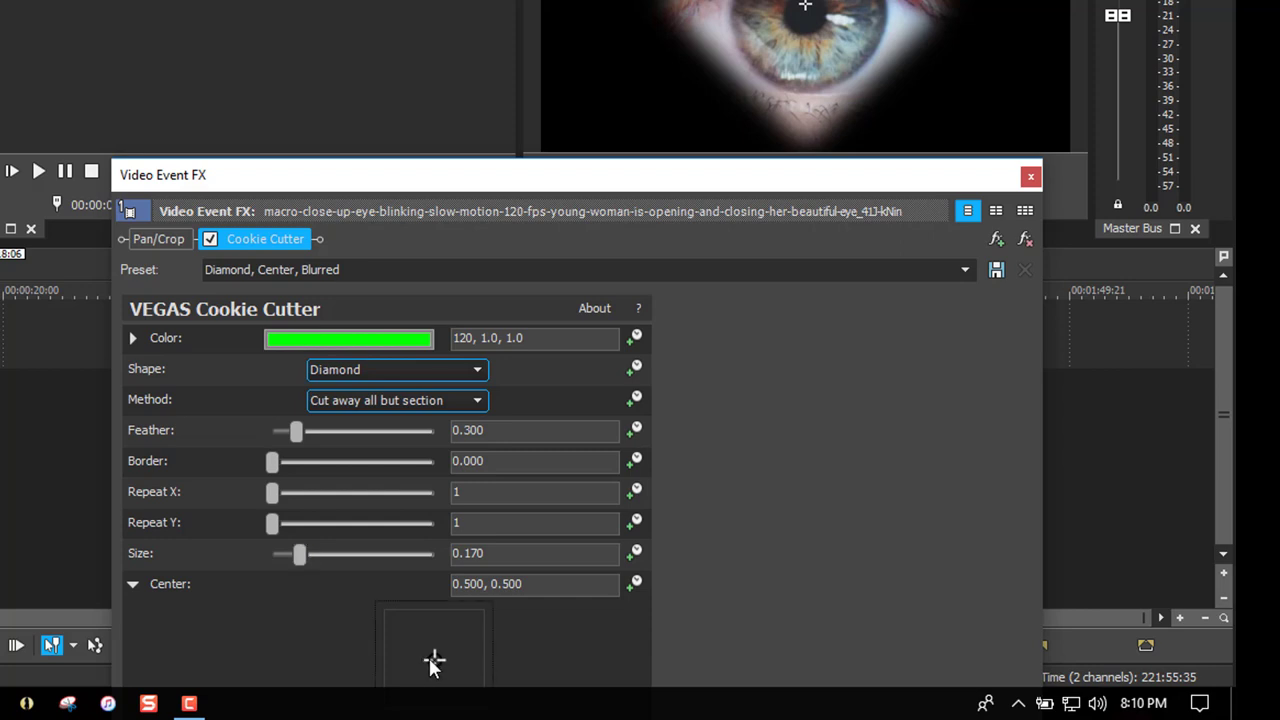
{"action": "left_click_drag", "start_coordinate": [428, 662], "coordinate": [411, 667]}
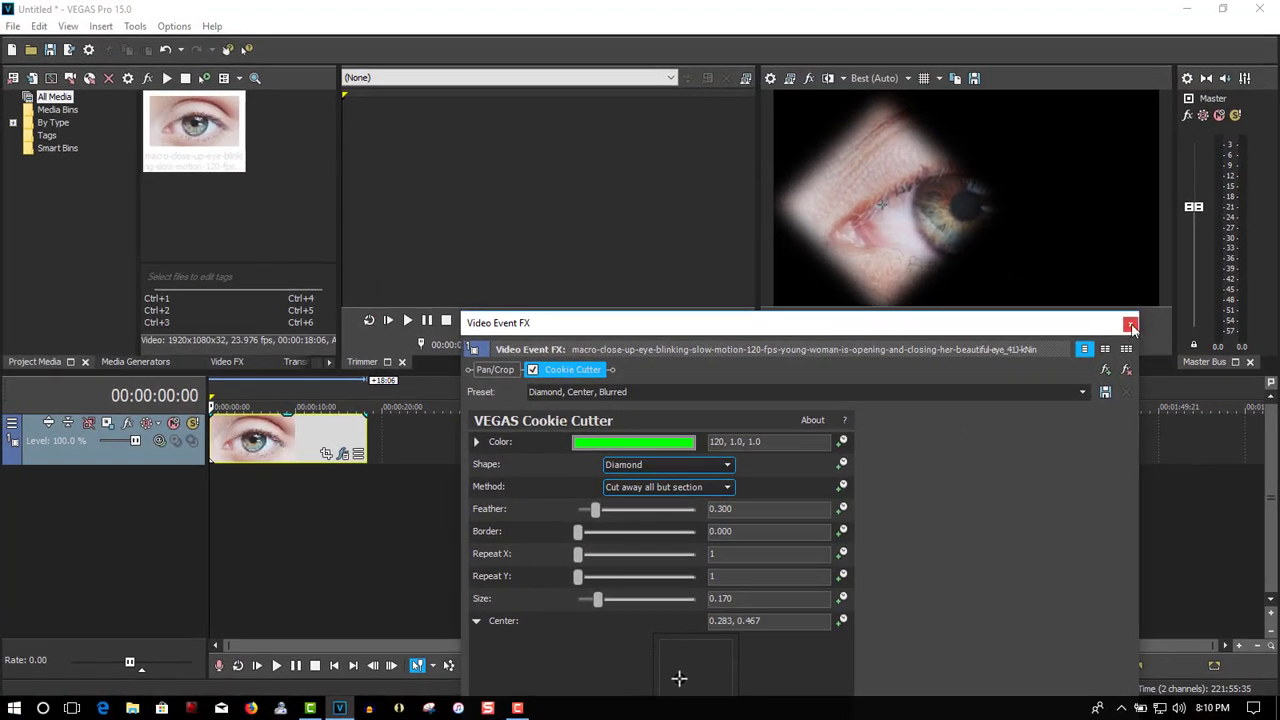
Step: Paste a copy of the eye clip onto a new second video track and bring up its Event FX
{"action": "left_click", "coordinate": [1030, 176]}
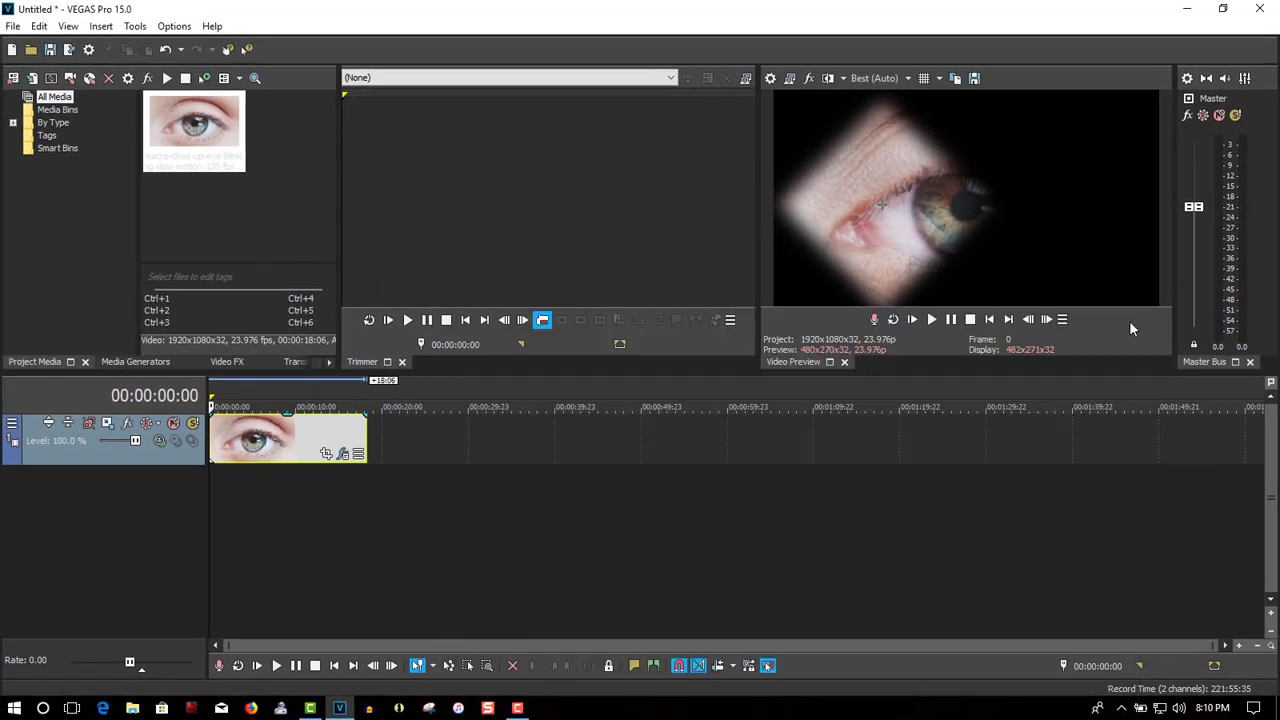
{"action": "right_click", "coordinate": [288, 446]}
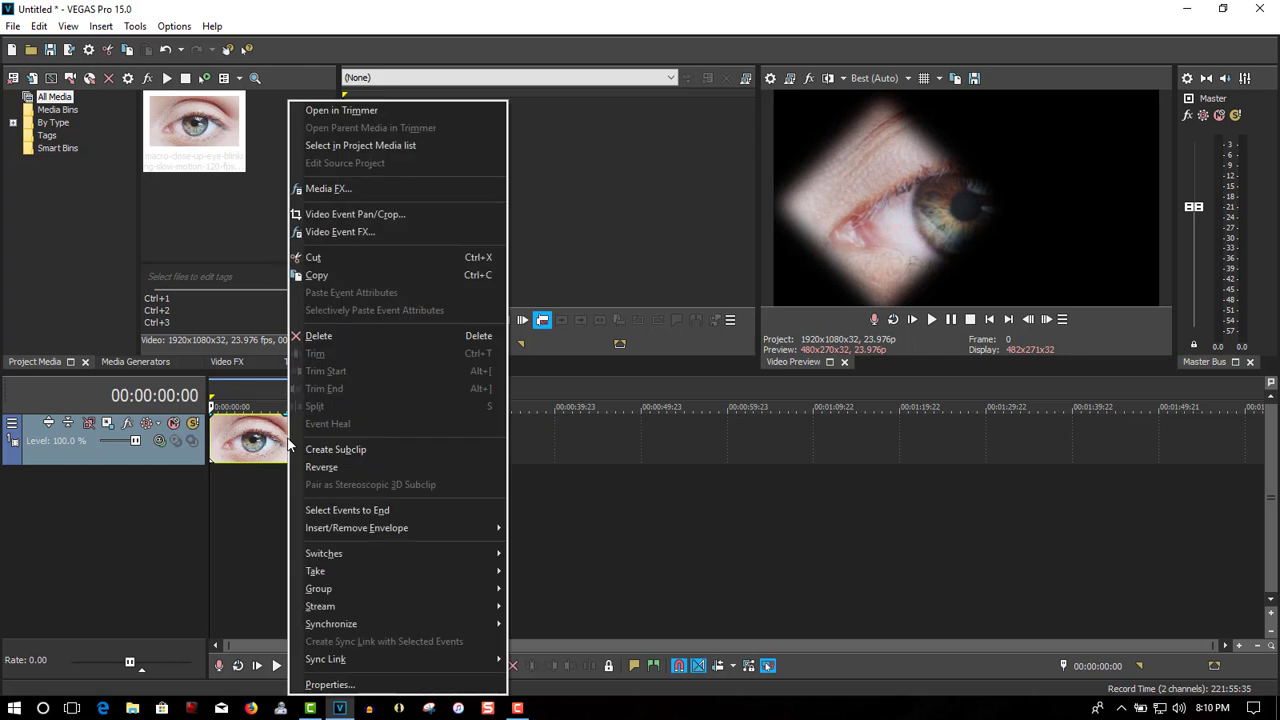
{"action": "left_click", "coordinate": [325, 275]}
{"action": "right_click", "coordinate": [415, 431]}
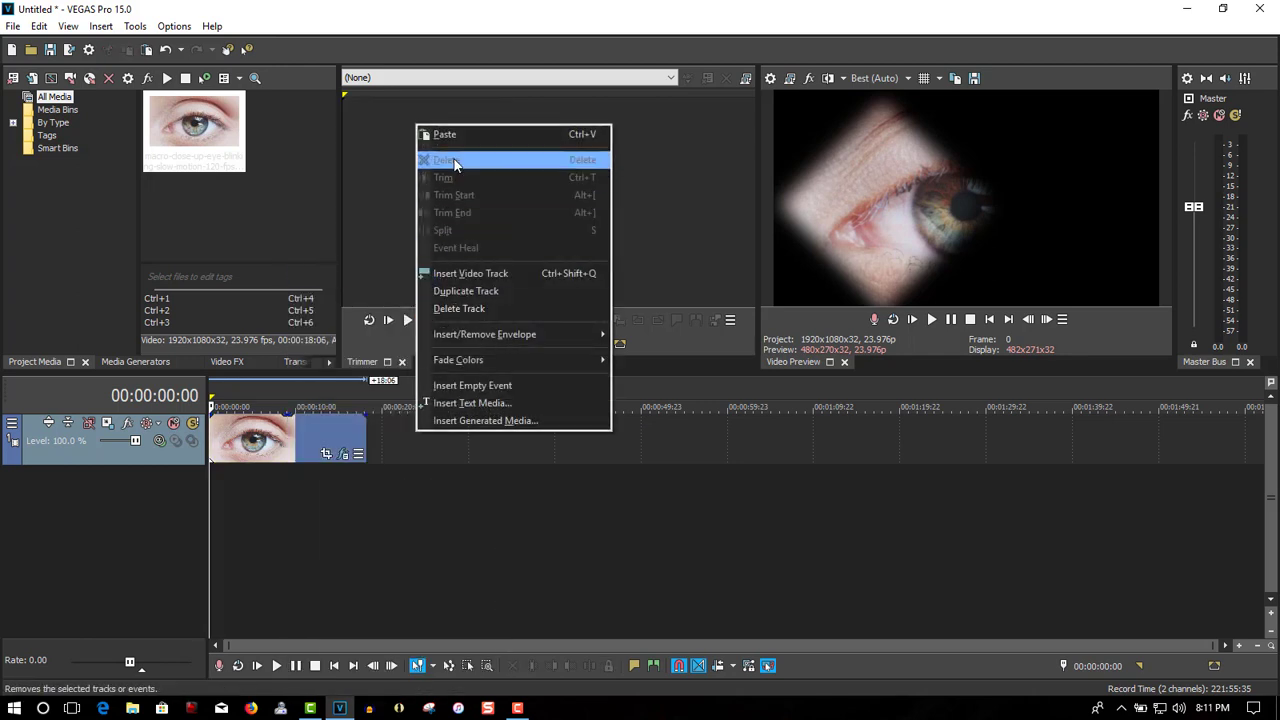
{"action": "left_click", "coordinate": [463, 292]}
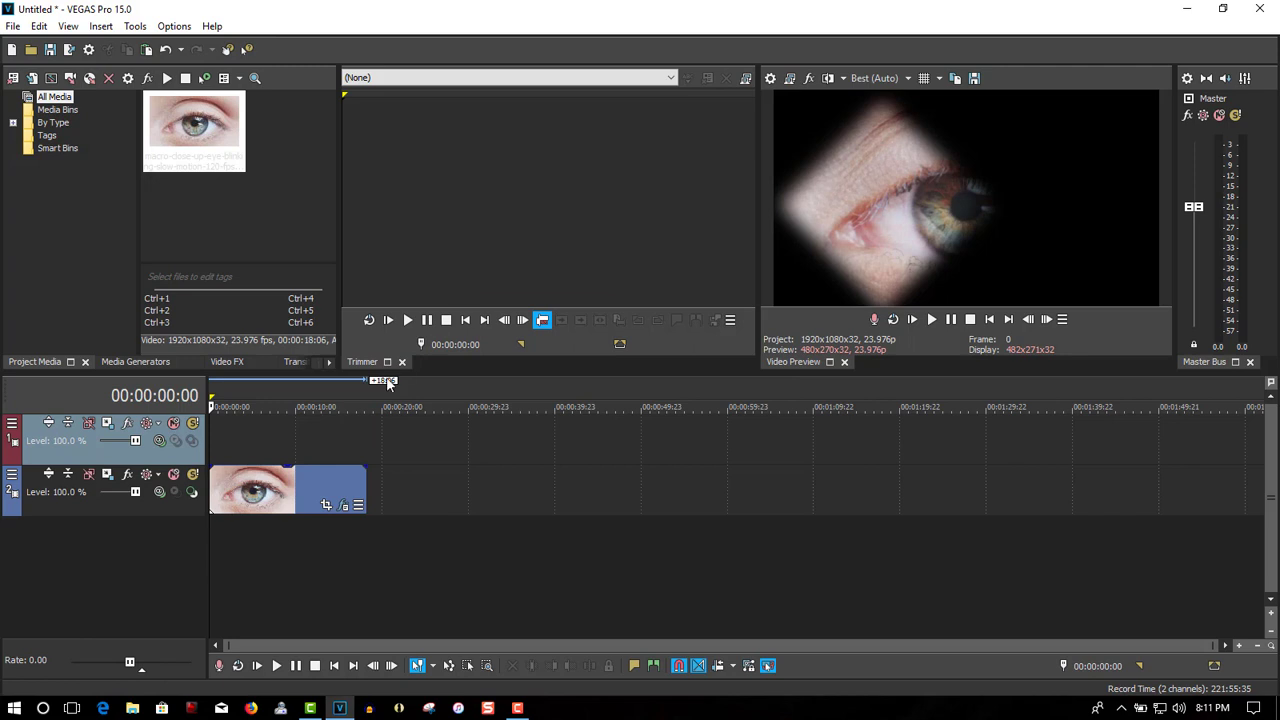
{"action": "right_click", "coordinate": [249, 437]}
{"action": "left_click", "coordinate": [272, 142]}
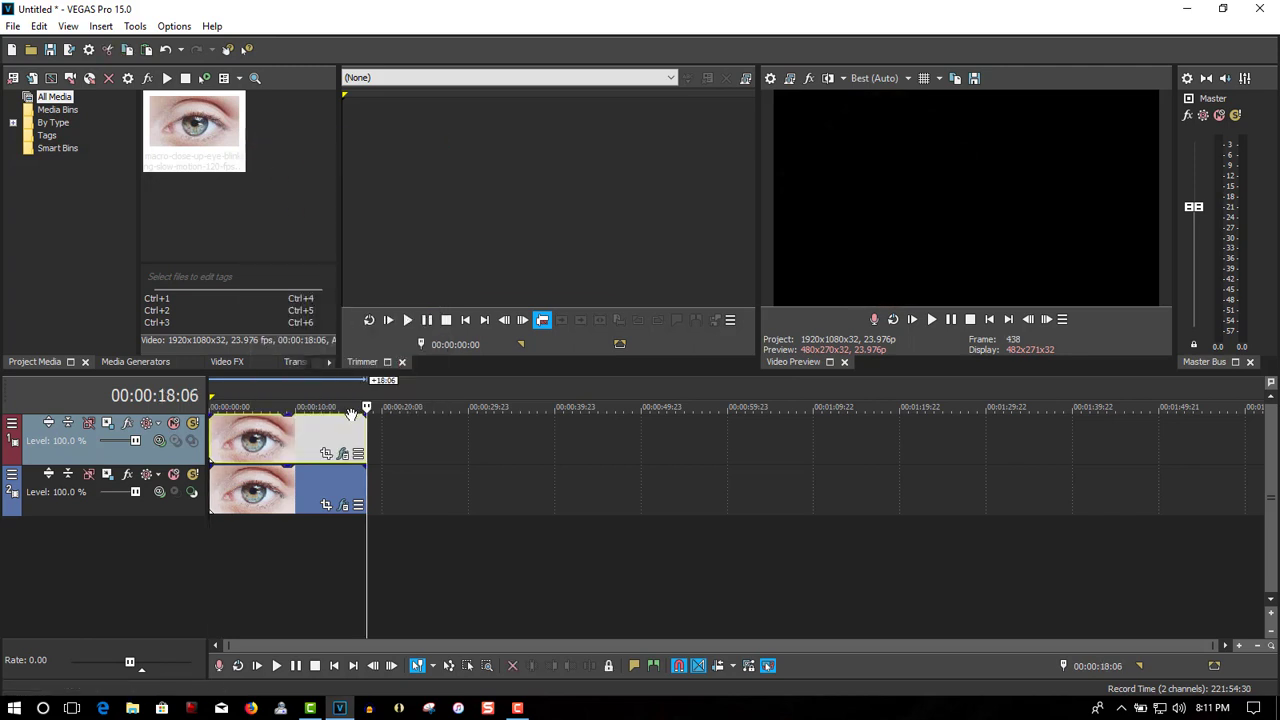
{"action": "left_click", "coordinate": [342, 455]}
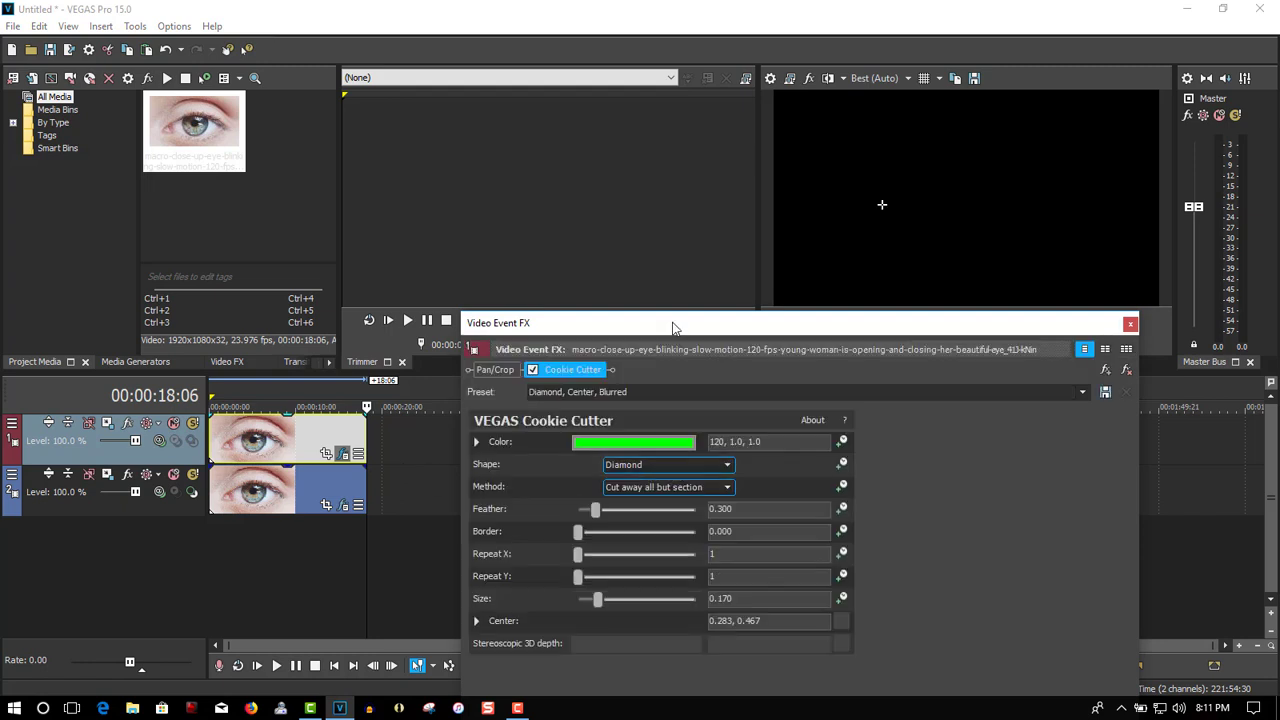
Step: With the playhead at 00:00:05:22, drag the copy's diamond centre right to 0.522, 0.478
{"action": "left_click_drag", "start_coordinate": [672, 326], "coordinate": [648, 279]}
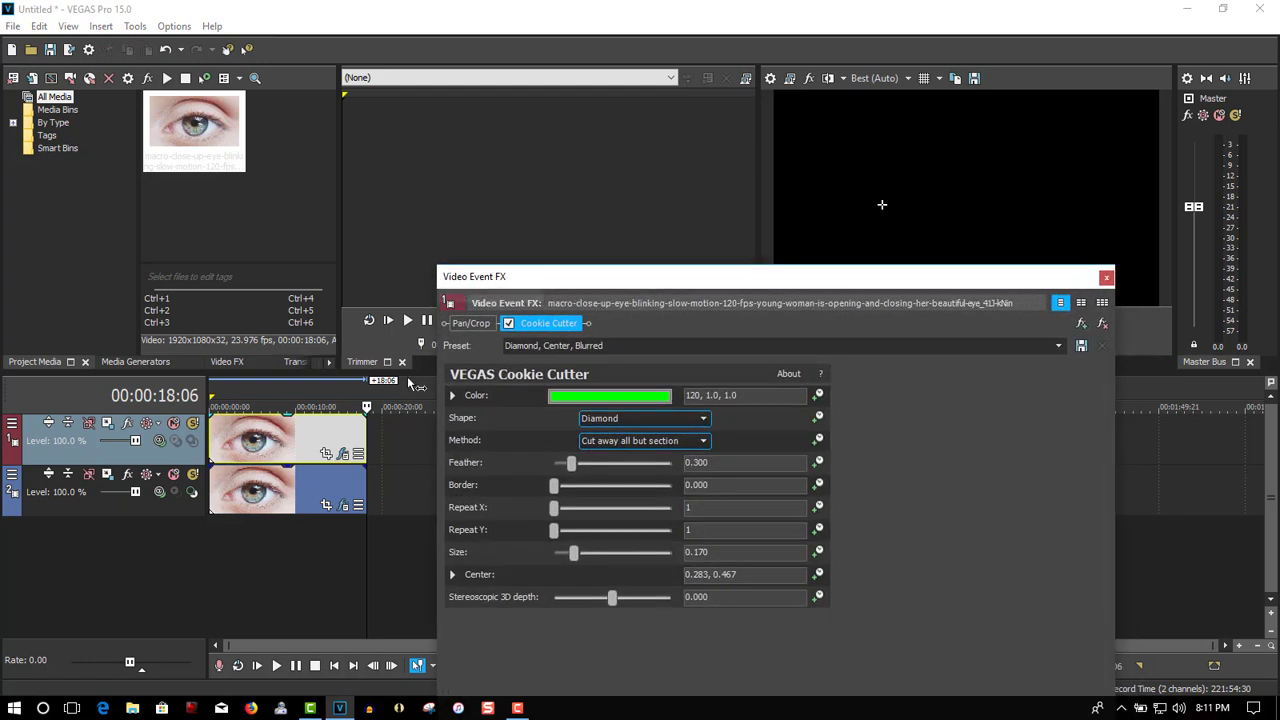
{"action": "left_click", "coordinate": [262, 401]}
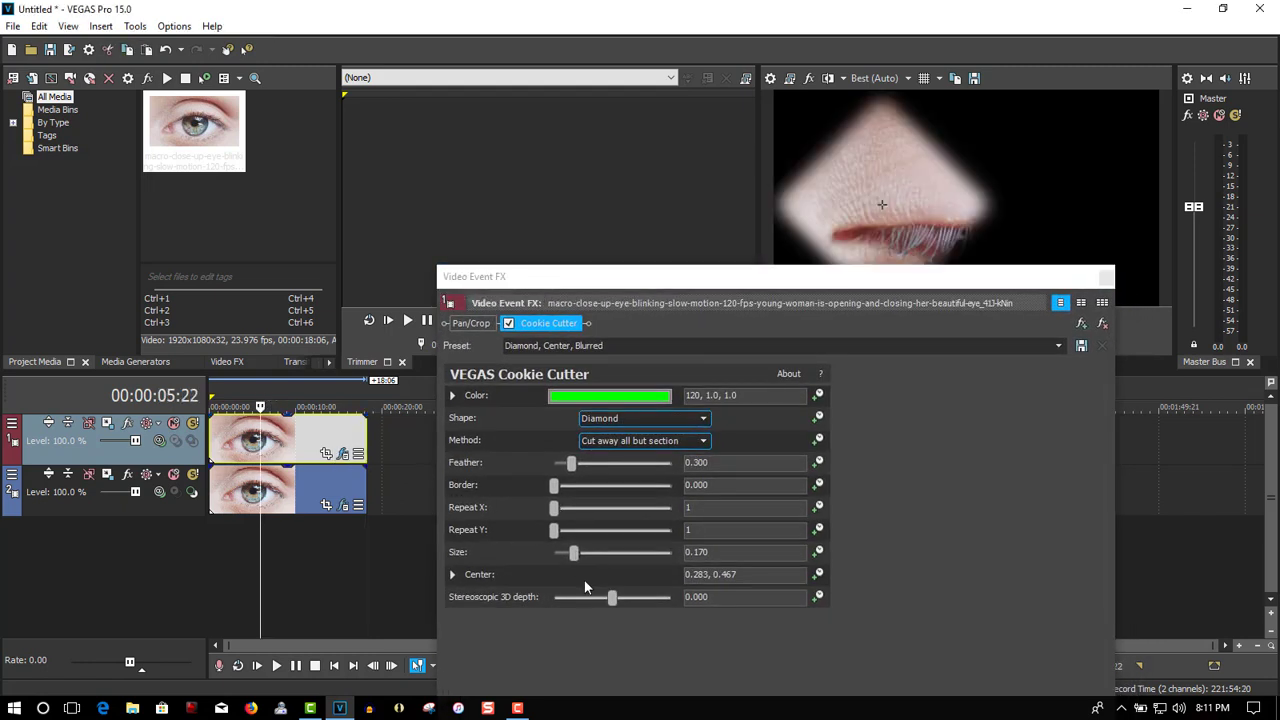
{"action": "left_click", "coordinate": [452, 575]}
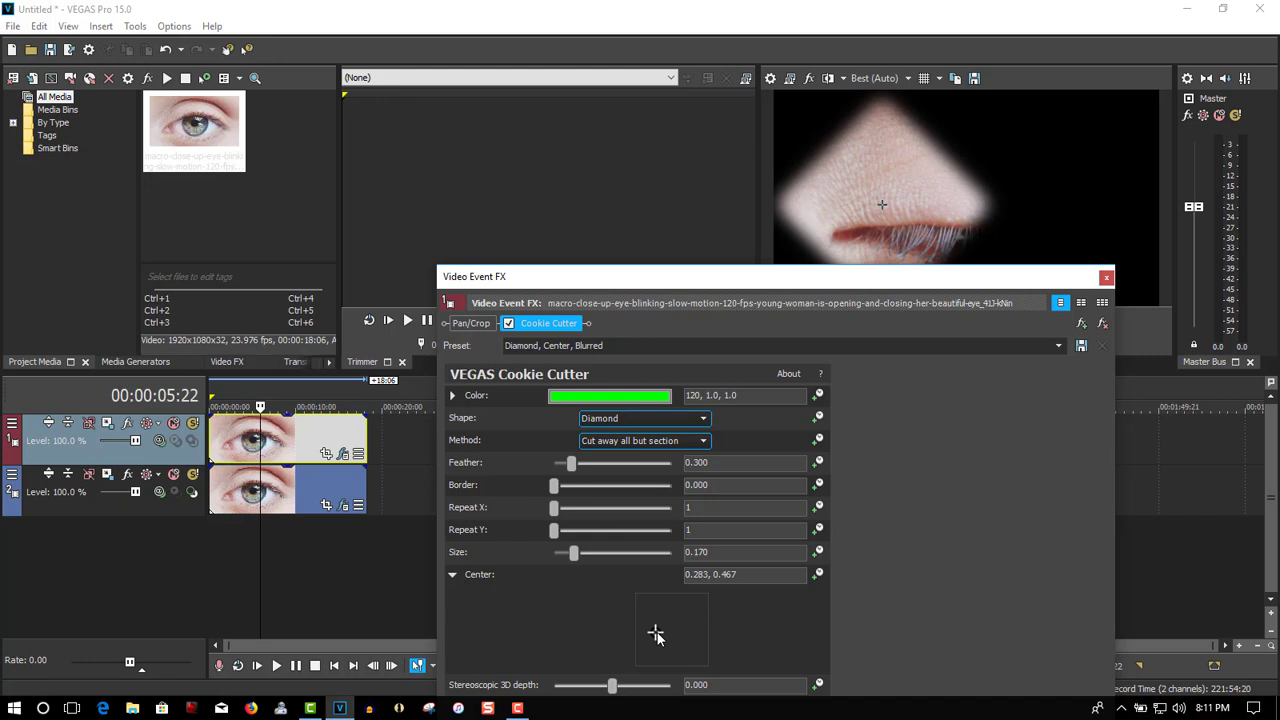
{"action": "left_click_drag", "start_coordinate": [655, 632], "coordinate": [674, 633]}
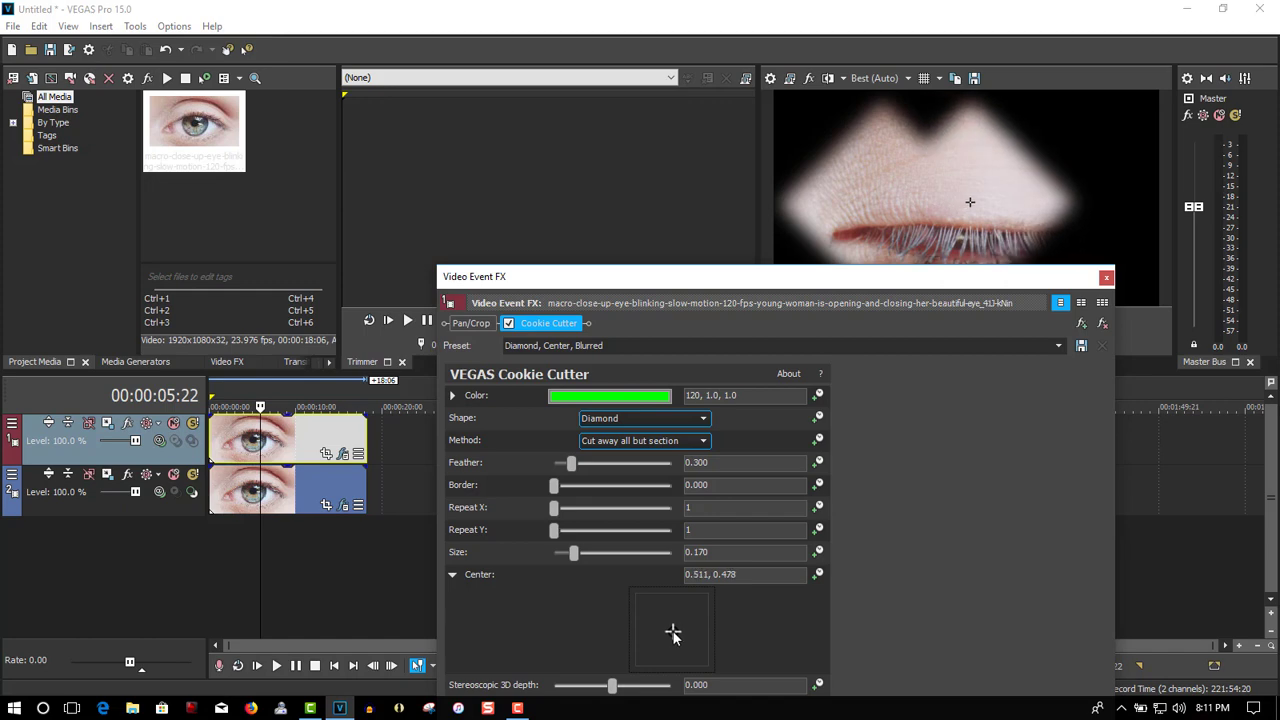
{"action": "left_click_drag", "start_coordinate": [673, 635], "coordinate": [674, 635]}
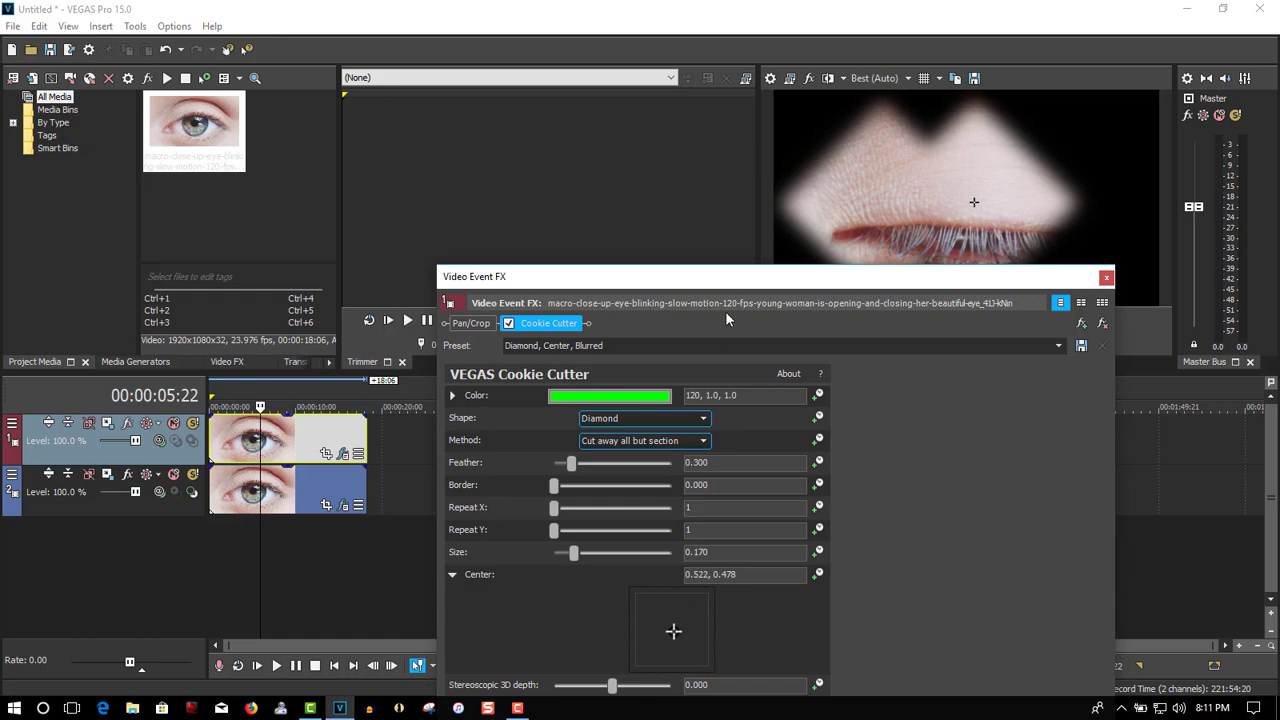
{"action": "left_click_drag", "start_coordinate": [727, 287], "coordinate": [708, 360]}
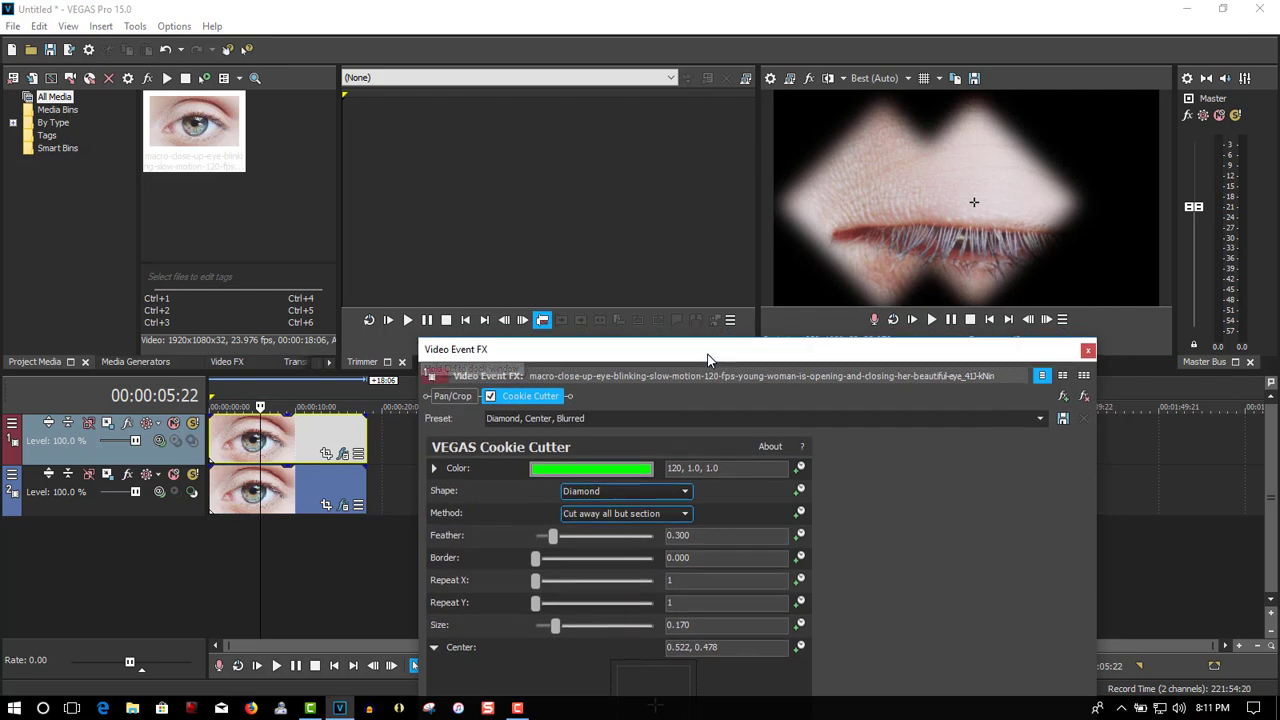
{"action": "left_click_drag", "start_coordinate": [708, 358], "coordinate": [710, 313]}
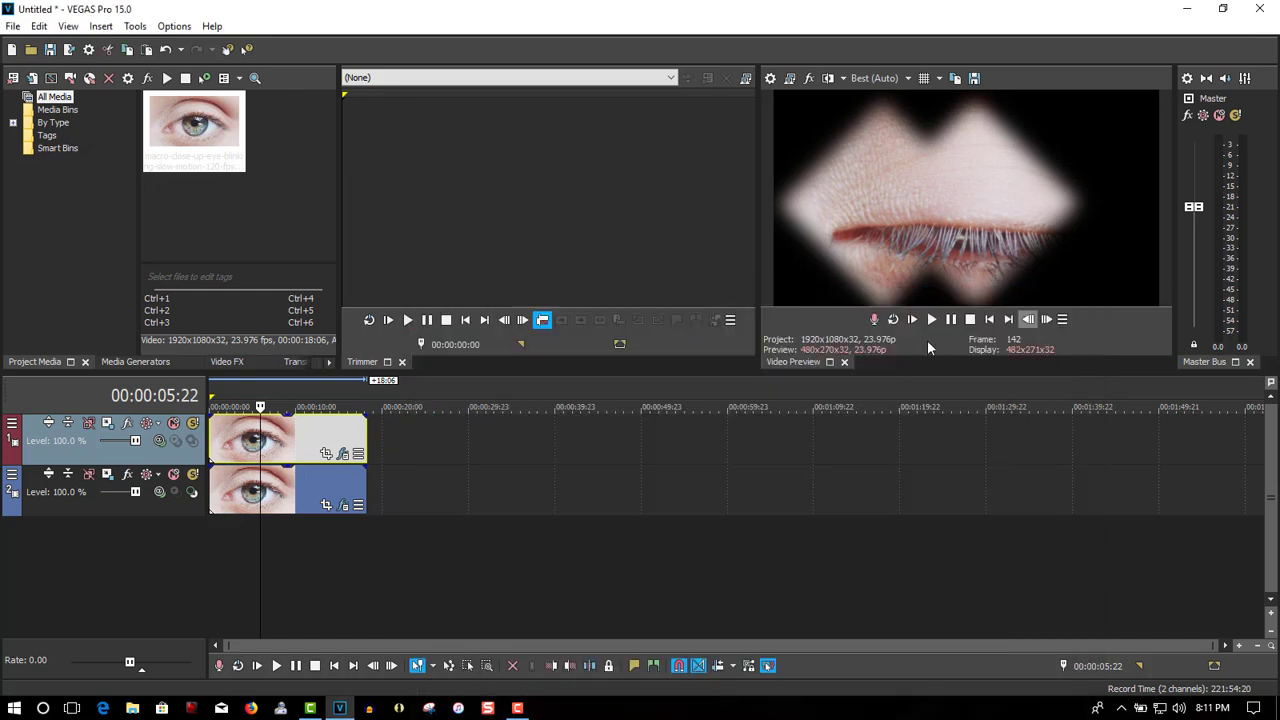
Step: Copy the eye clip and paste it onto a newly inserted top video track
{"action": "left_click", "coordinate": [1080, 299]}
{"action": "right_click", "coordinate": [315, 443]}
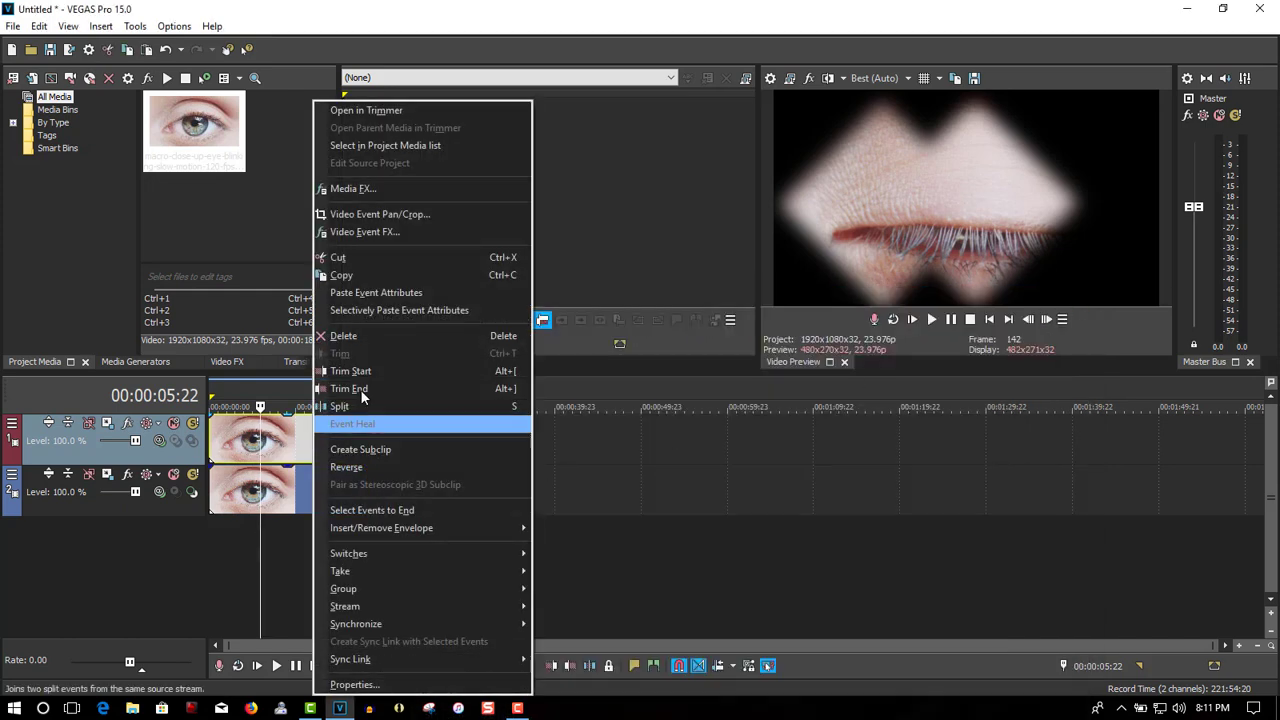
{"action": "left_click", "coordinate": [350, 276]}
{"action": "right_click", "coordinate": [388, 442]}
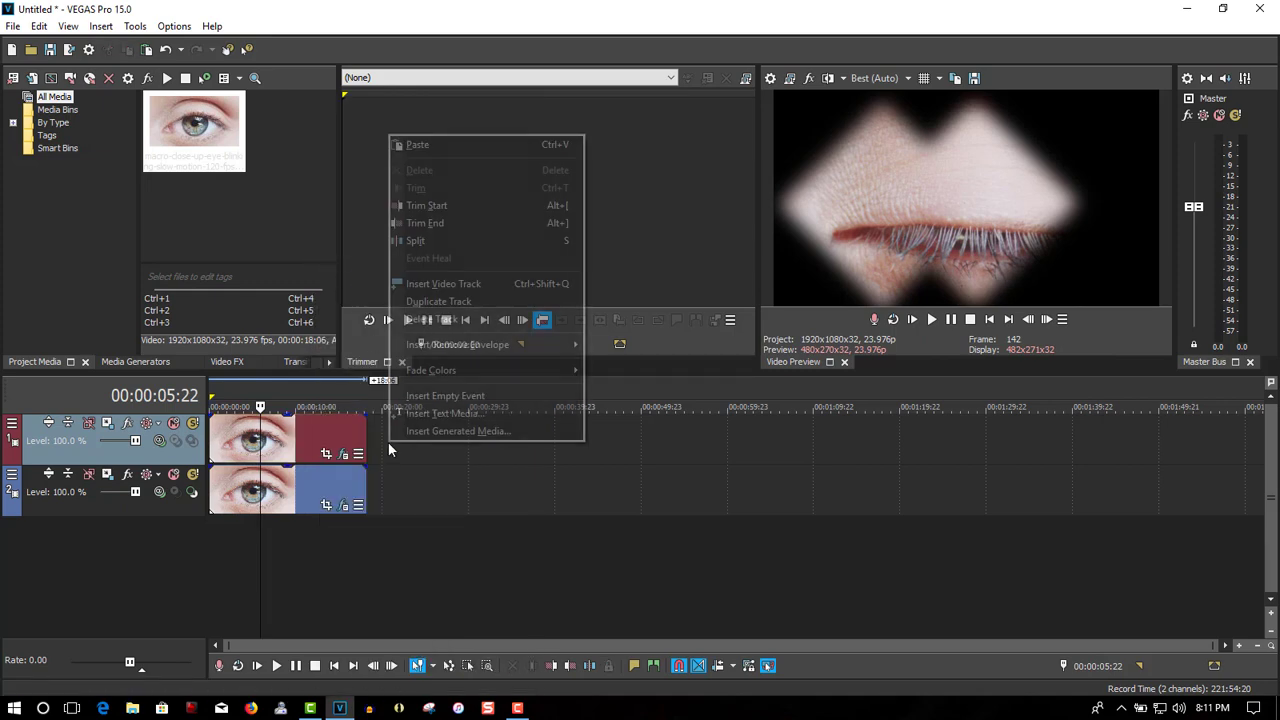
{"action": "left_click", "coordinate": [412, 284]}
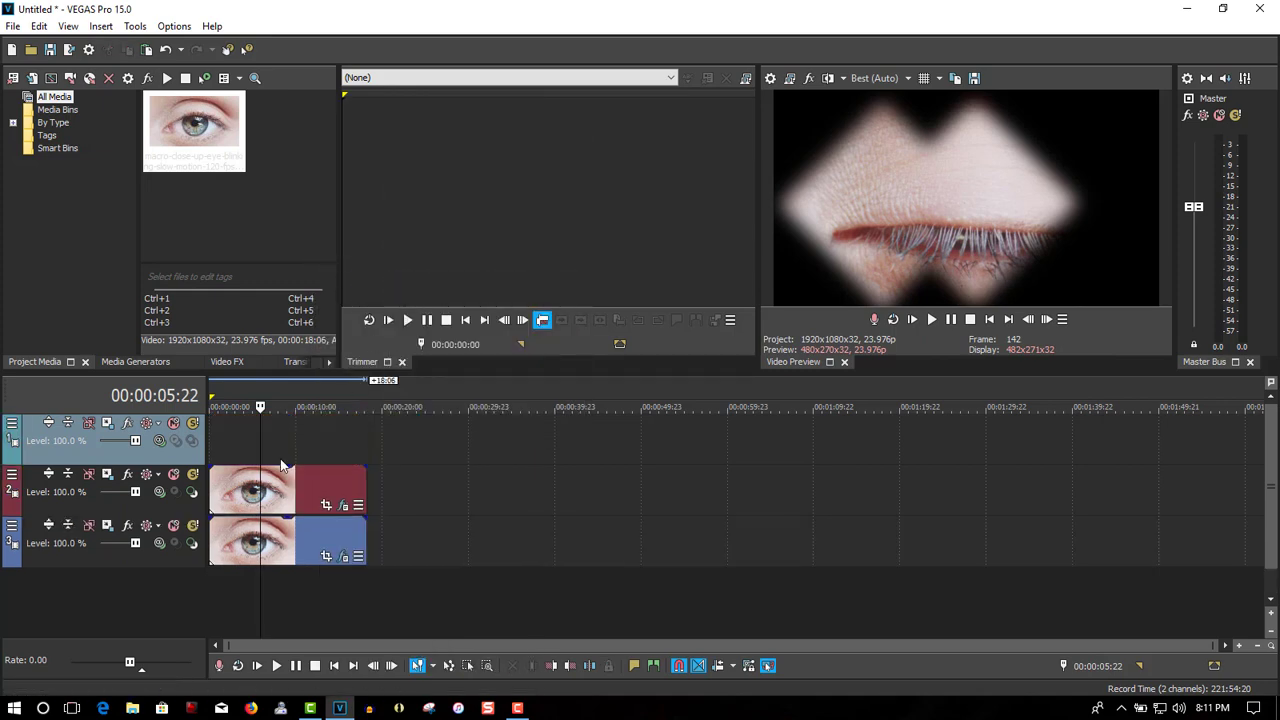
{"action": "right_click", "coordinate": [271, 441]}
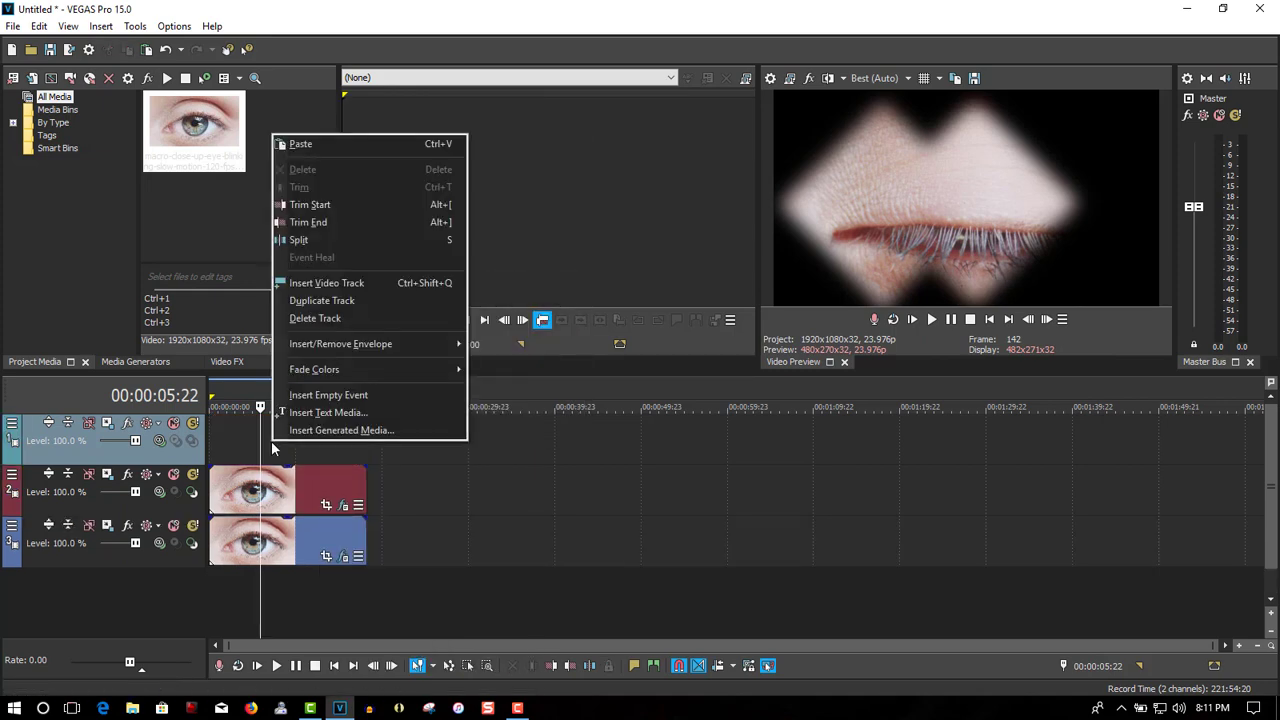
{"action": "left_click", "coordinate": [320, 144]}
Step: Align the top clip with the clips below and move its diamond centre to 0.717, 0.489
{"action": "left_click_drag", "start_coordinate": [373, 435], "coordinate": [322, 437]}
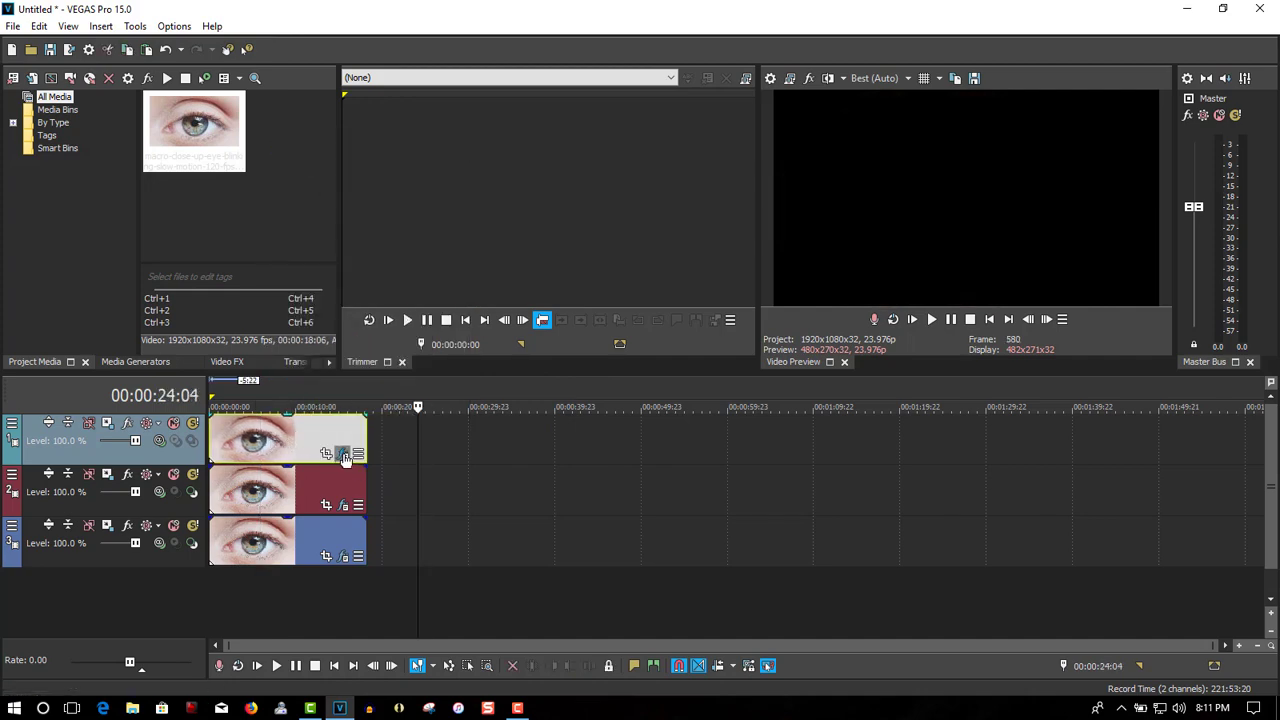
{"action": "left_click", "coordinate": [343, 455]}
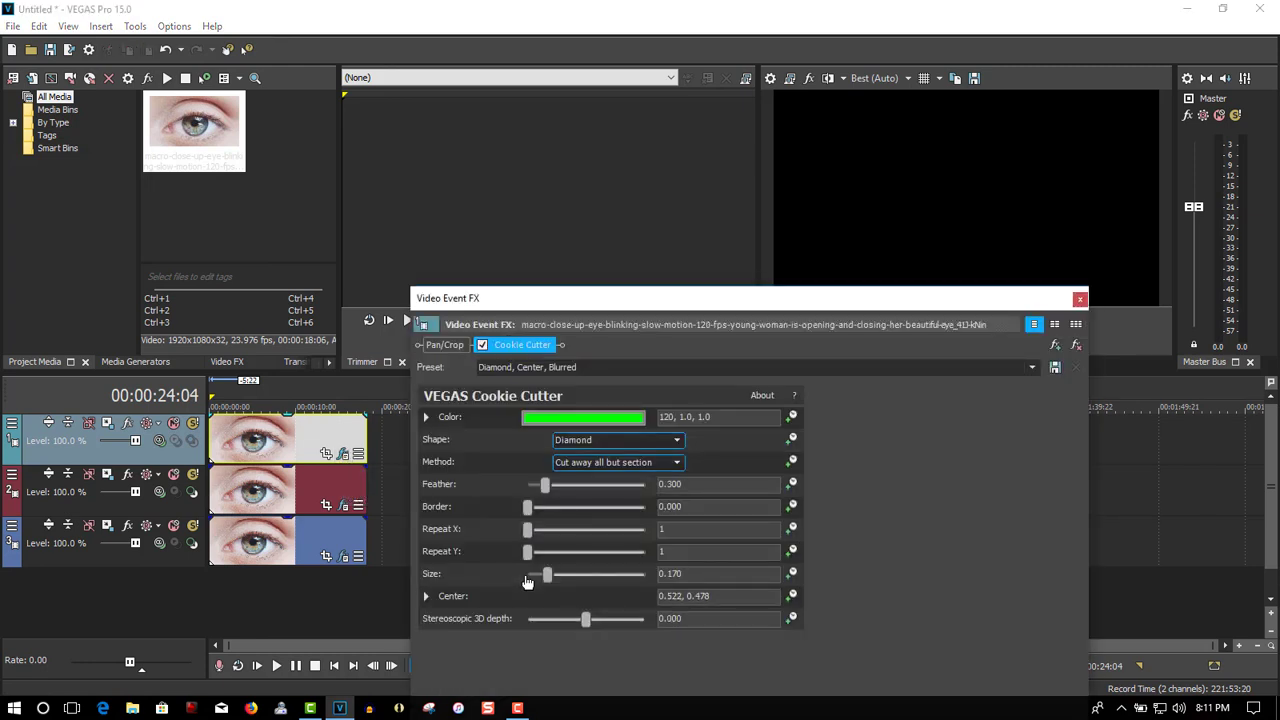
{"action": "left_click", "coordinate": [301, 387]}
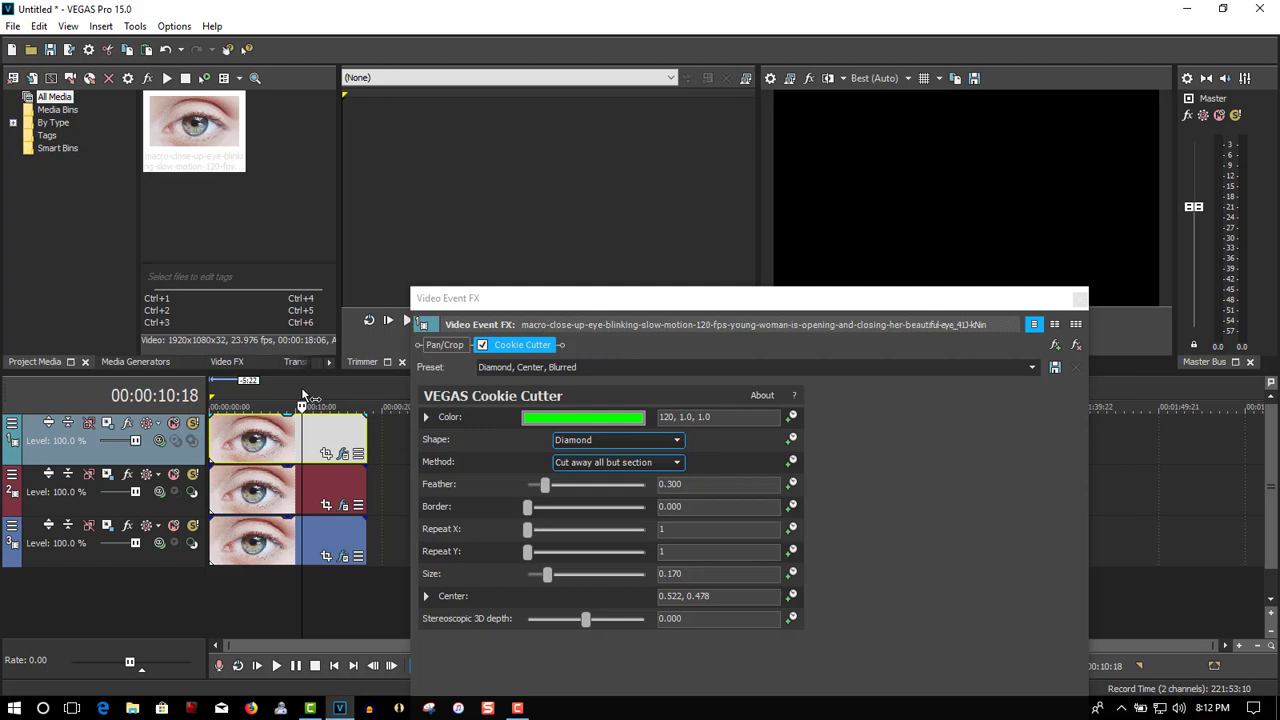
{"action": "left_click", "coordinate": [425, 596]}
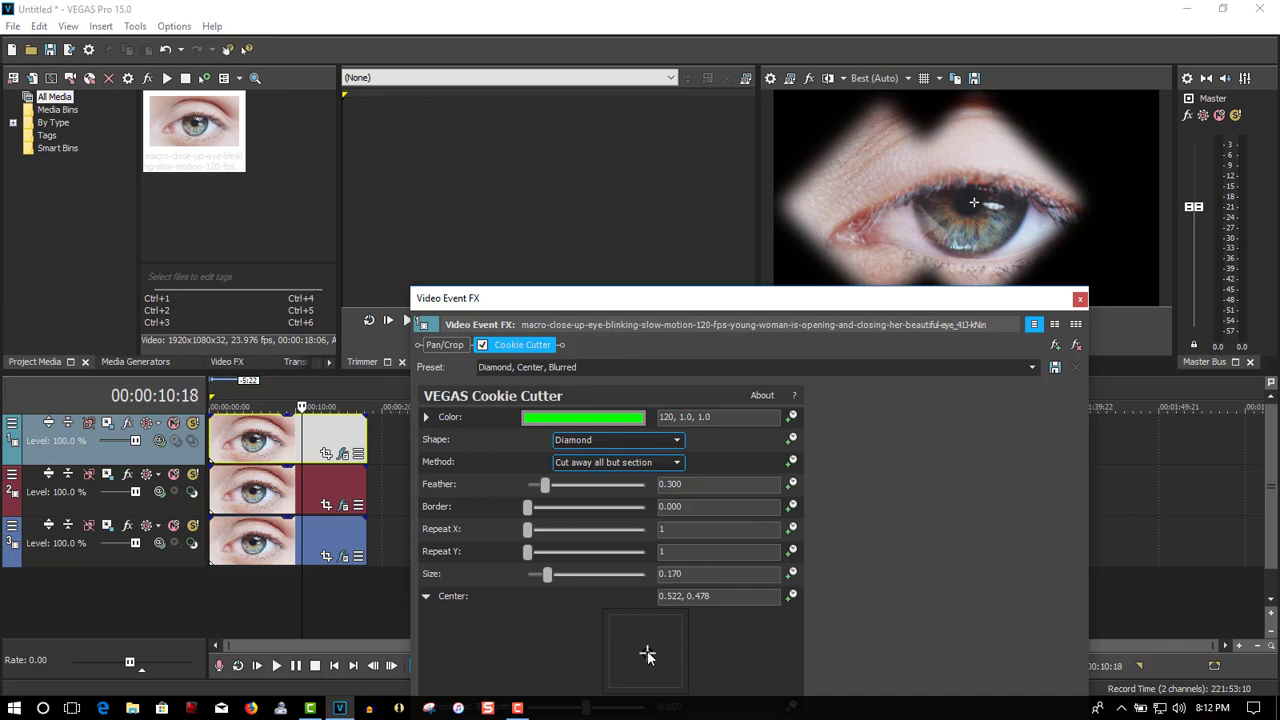
{"action": "left_click_drag", "start_coordinate": [647, 653], "coordinate": [662, 655]}
{"action": "left_click_drag", "start_coordinate": [662, 655], "coordinate": [662, 651]}
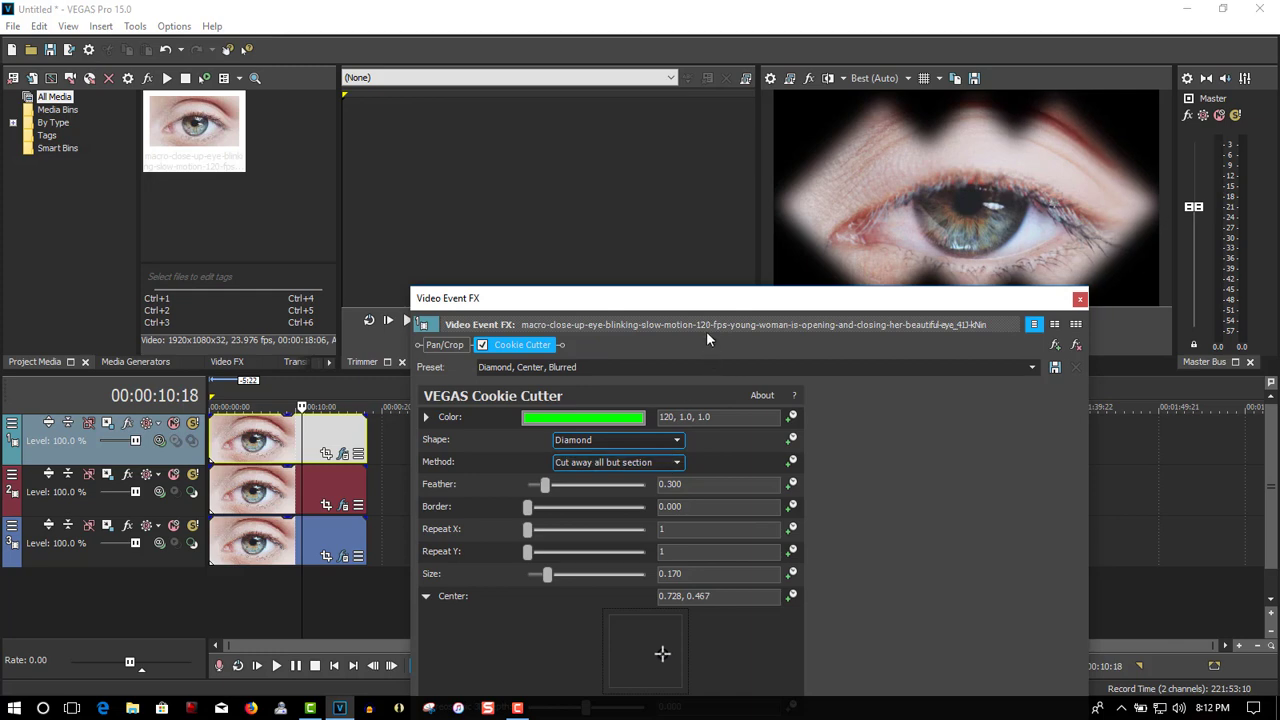
{"action": "left_click_drag", "start_coordinate": [701, 305], "coordinate": [372, 316]}
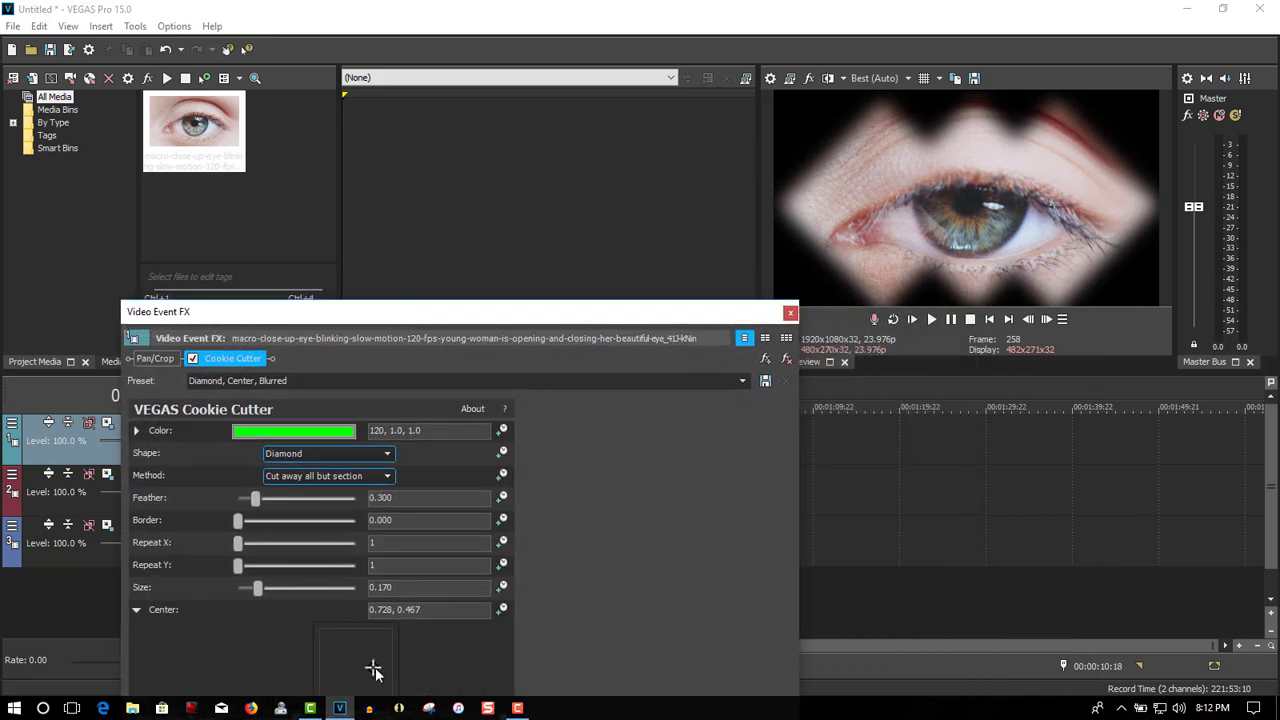
{"action": "left_click_drag", "start_coordinate": [373, 669], "coordinate": [372, 669]}
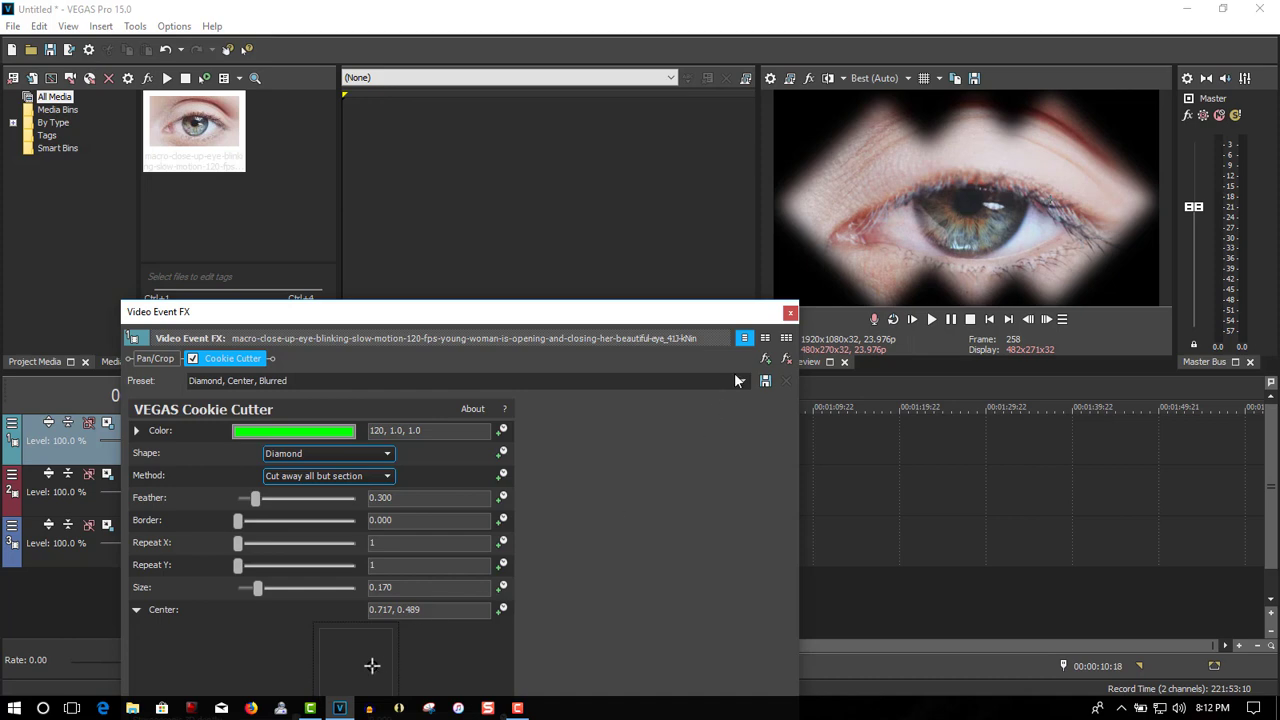
Step: Set the middle clip's Cookie Cutter diamond centre to 0.500, 0.522 and close its effect settings
{"action": "left_click", "coordinate": [790, 316]}
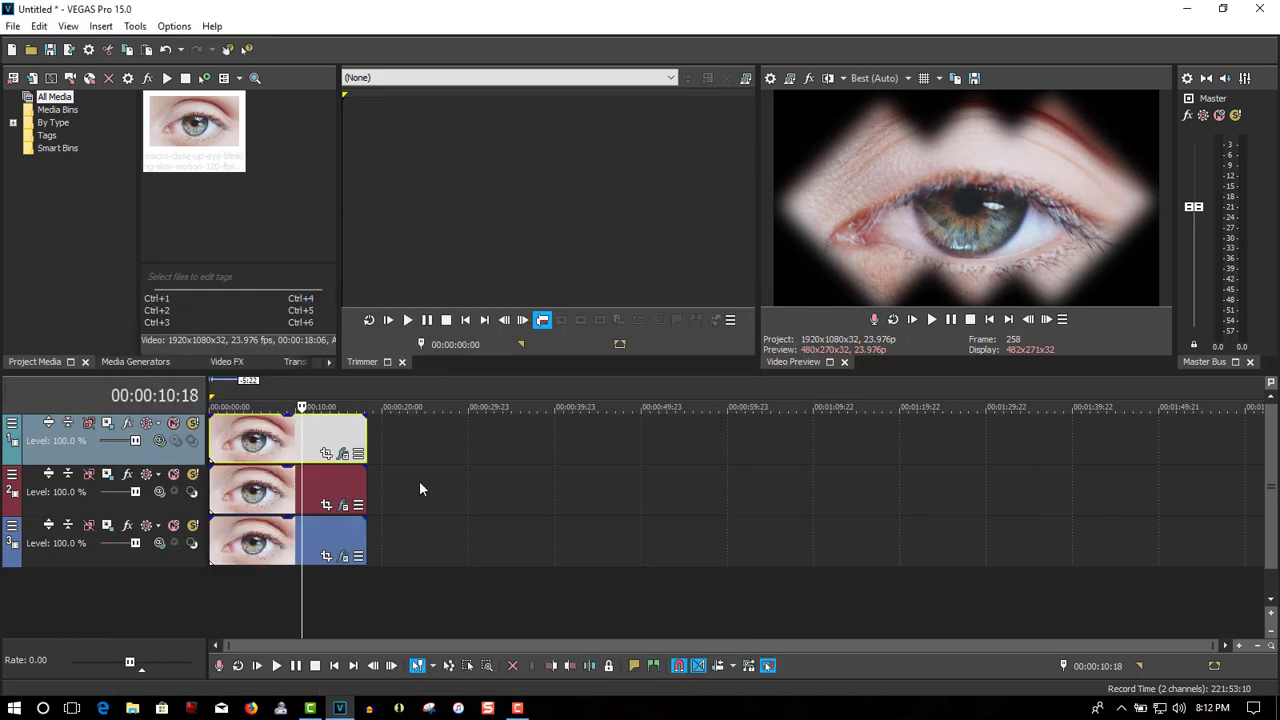
{"action": "left_click", "coordinate": [352, 507]}
{"action": "left_click", "coordinate": [343, 510]}
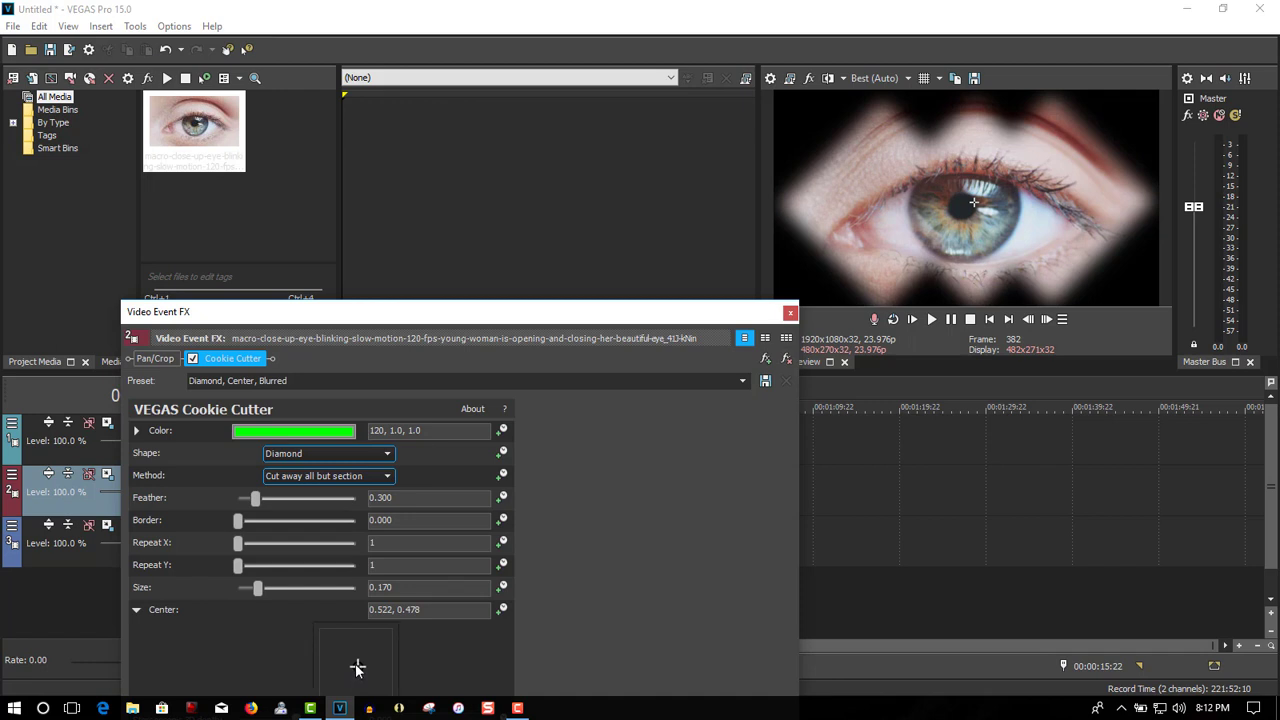
{"action": "left_click_drag", "start_coordinate": [357, 668], "coordinate": [355, 665]}
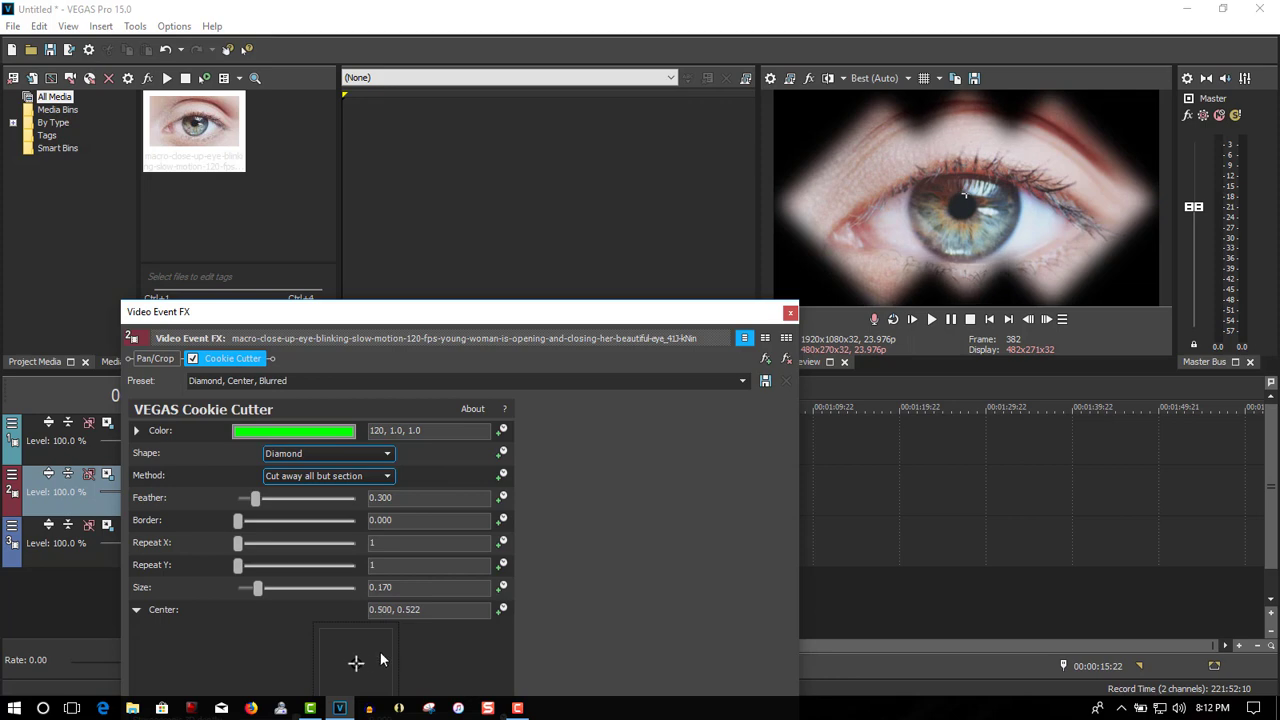
{"action": "left_click", "coordinate": [795, 315]}
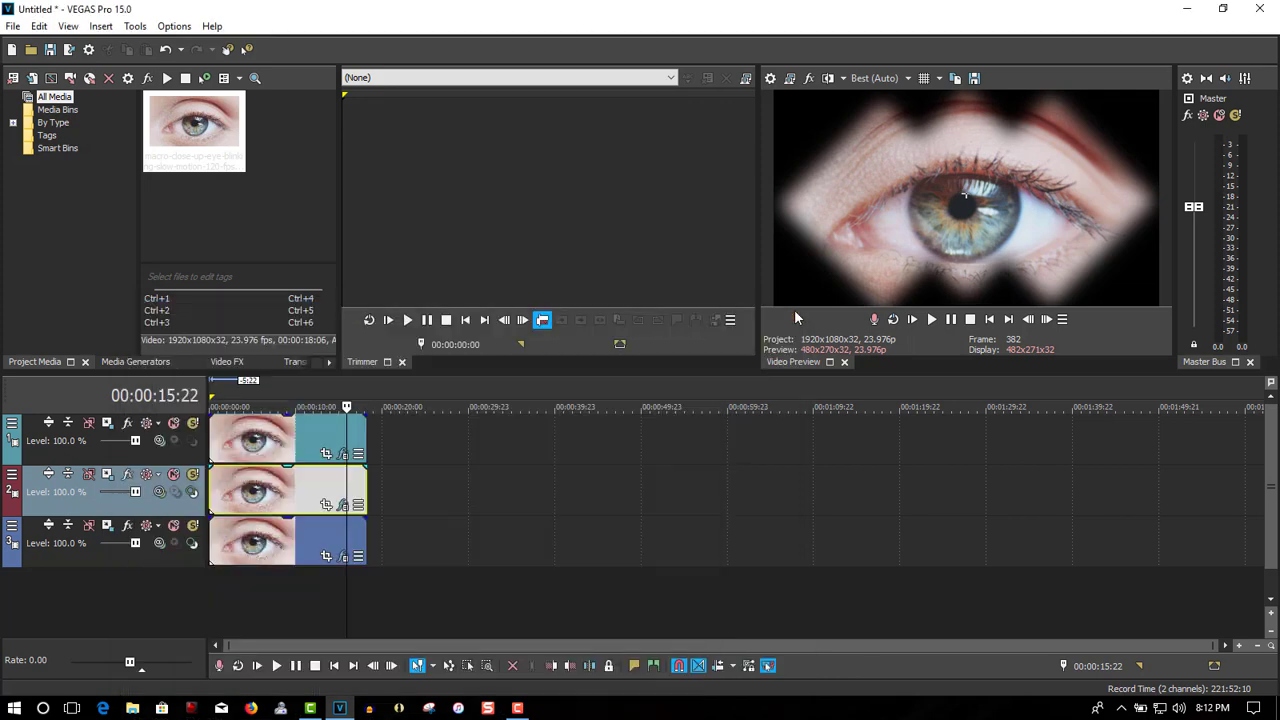
Step: Set the bottom clip's Cookie Cutter diamond centre to 0.272, 0.489 and close its effect settings
{"action": "left_click", "coordinate": [341, 557]}
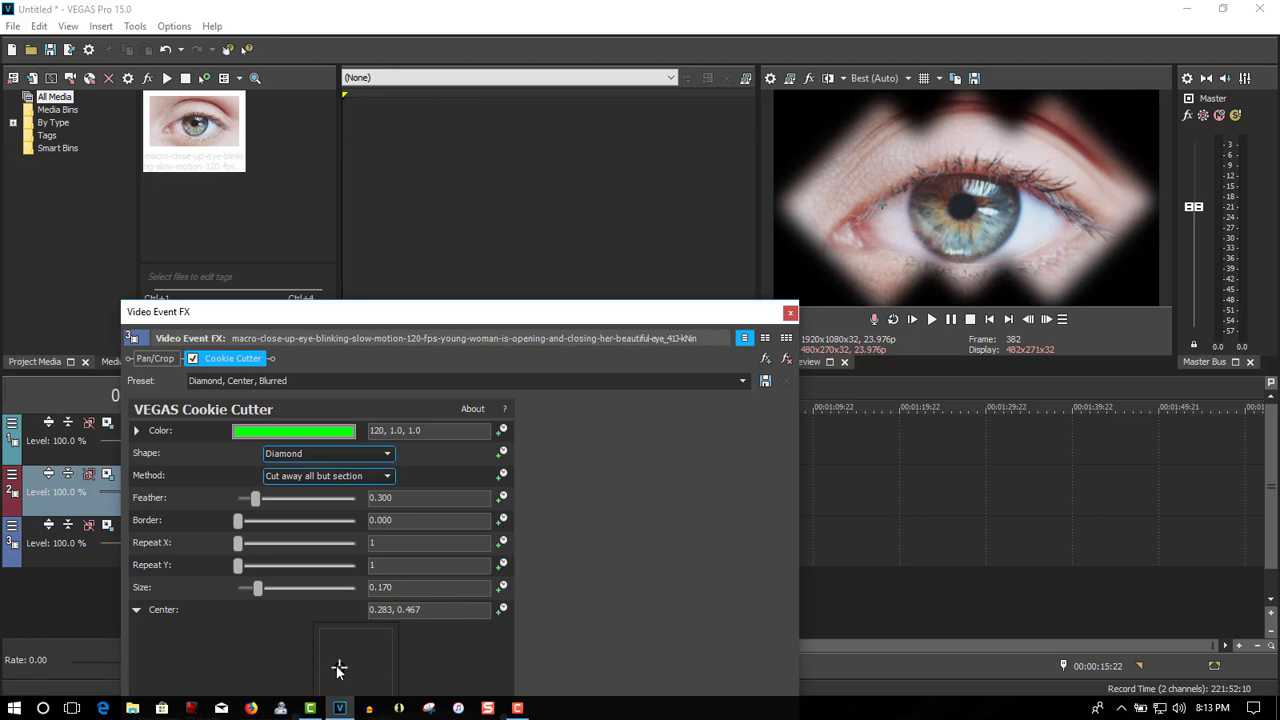
{"action": "left_click_drag", "start_coordinate": [338, 669], "coordinate": [340, 670]}
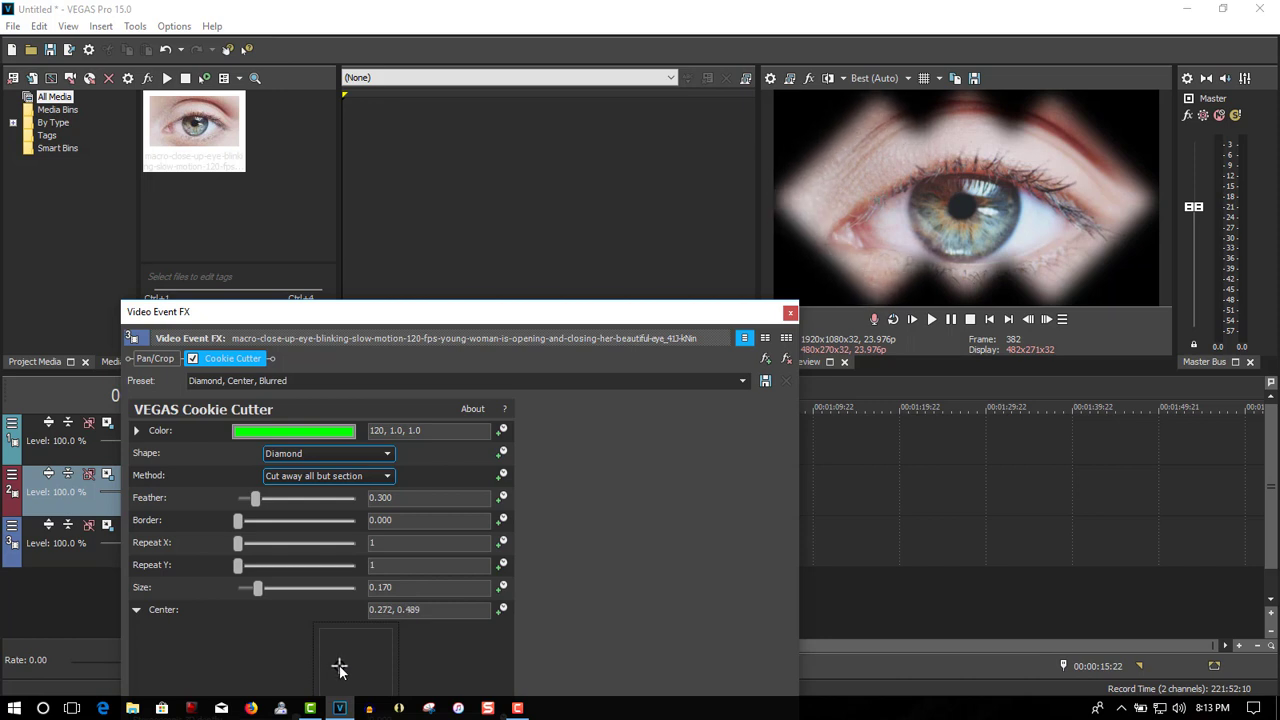
{"action": "left_click", "coordinate": [790, 314]}
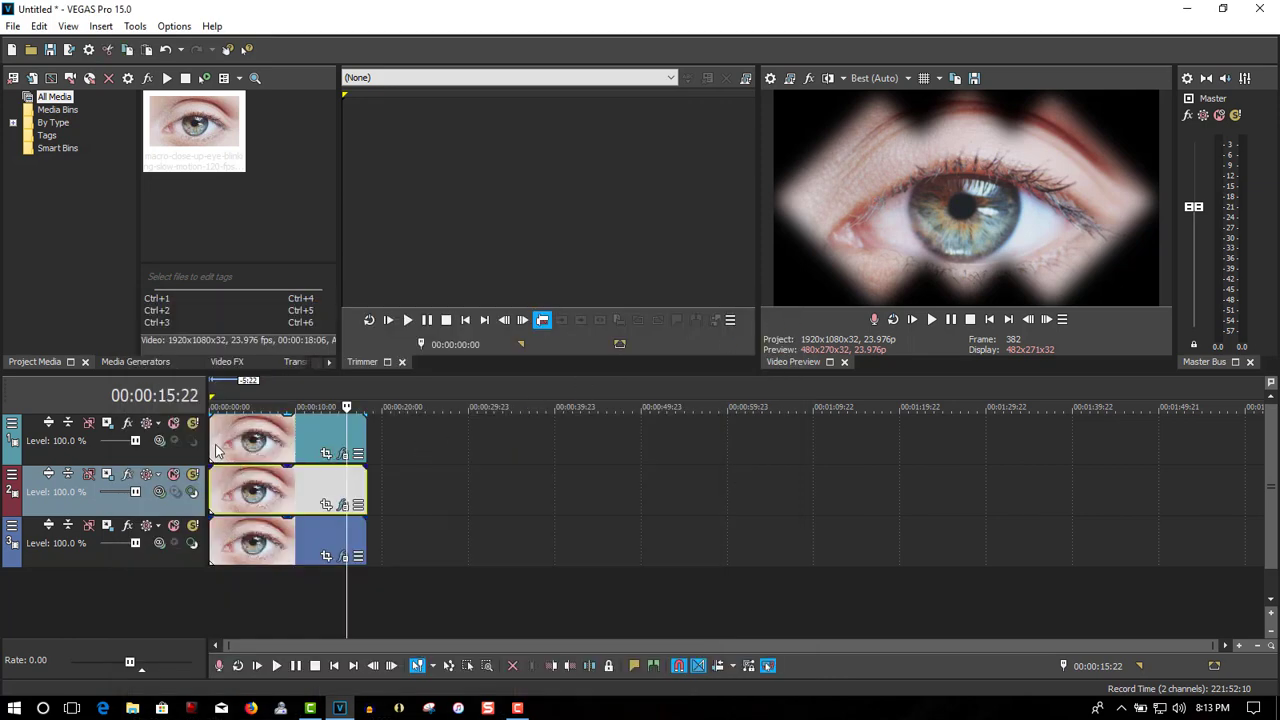
Step: Trim the starts of the top and middle clips later, the top clip trimmed most
{"action": "left_click_drag", "start_coordinate": [213, 440], "coordinate": [306, 434]}
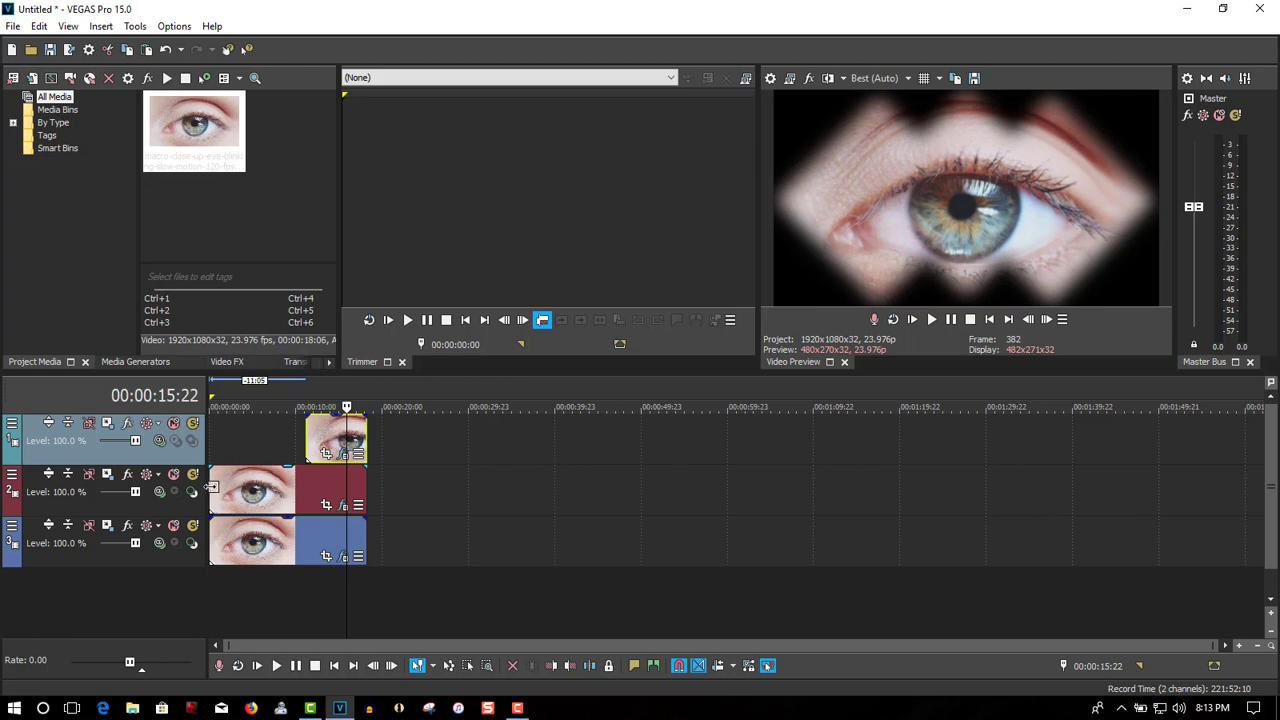
{"action": "left_click_drag", "start_coordinate": [211, 487], "coordinate": [271, 487]}
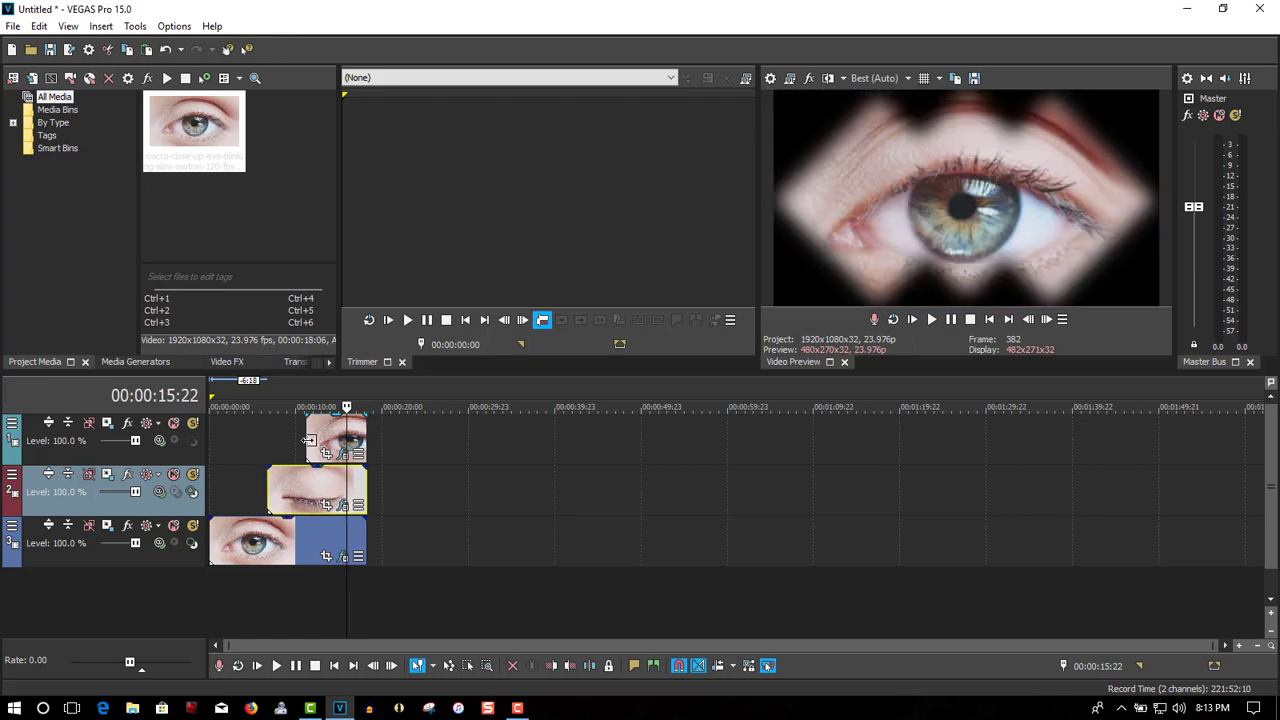
{"action": "left_click_drag", "start_coordinate": [311, 436], "coordinate": [314, 435]}
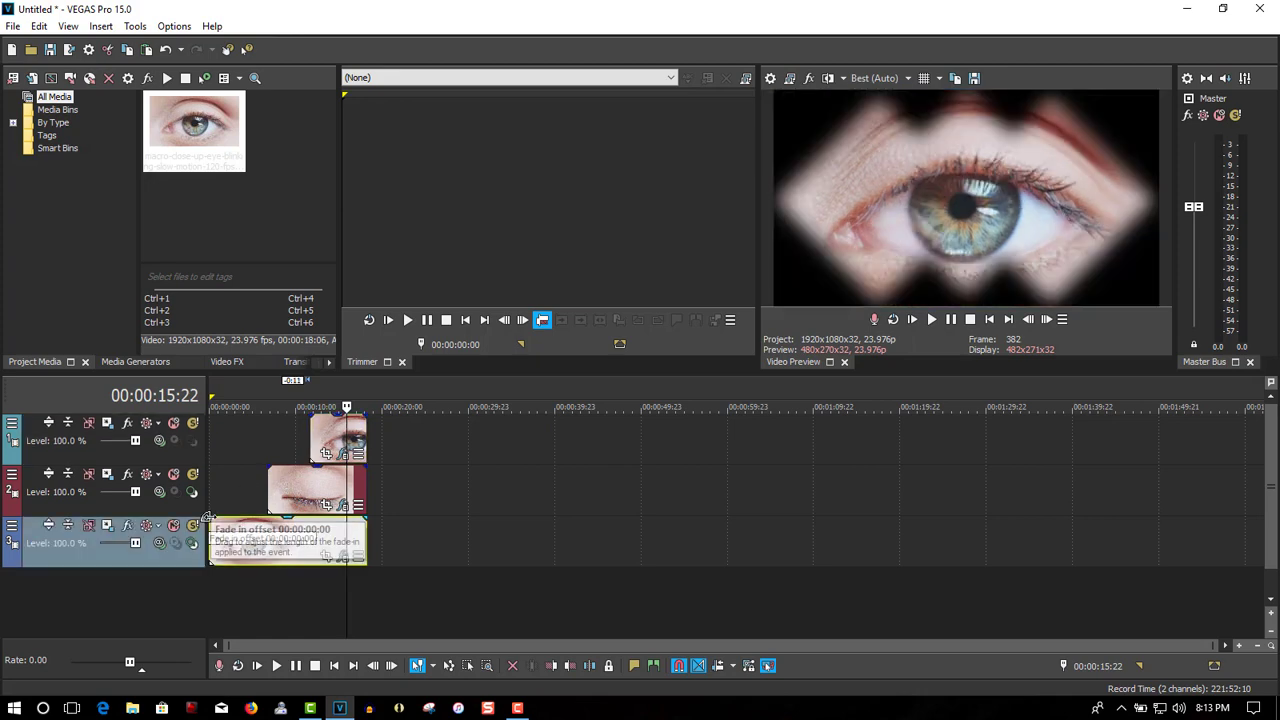
Step: Add fade-ins to the bottom, middle and top eye clips, about 00:00:01:20 on the upper two
{"action": "left_click_drag", "start_coordinate": [207, 517], "coordinate": [224, 519]}
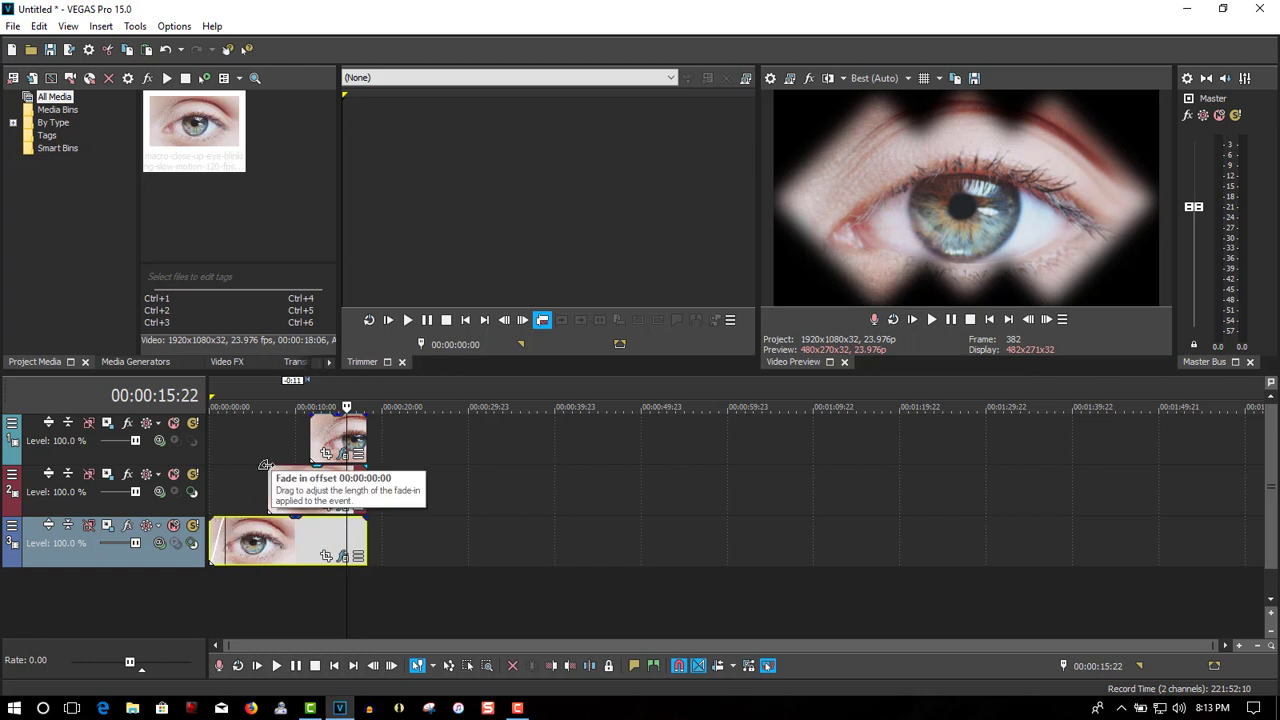
{"action": "left_click_drag", "start_coordinate": [268, 466], "coordinate": [279, 467]}
{"action": "left_click_drag", "start_coordinate": [311, 414], "coordinate": [318, 420]}
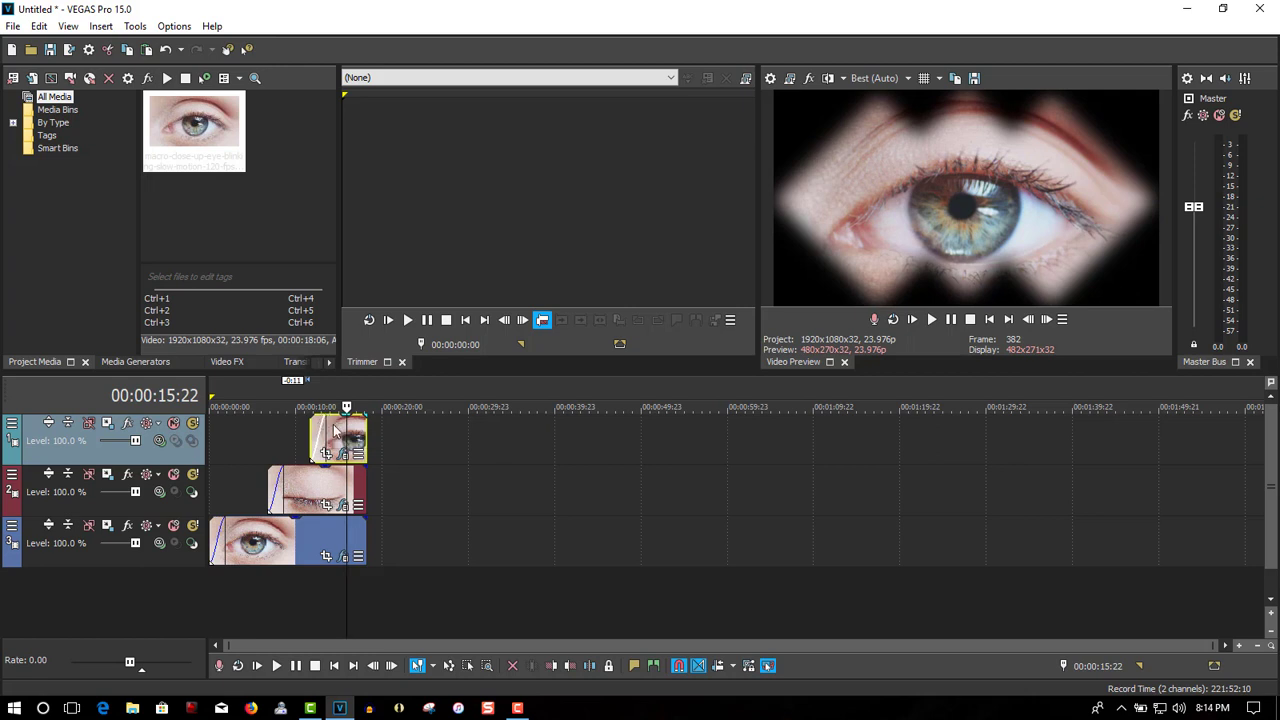
Step: Drop the 3D Blinds Spin preset onto the start of the top, middle and bottom eye clips
{"action": "left_click", "coordinate": [293, 364]}
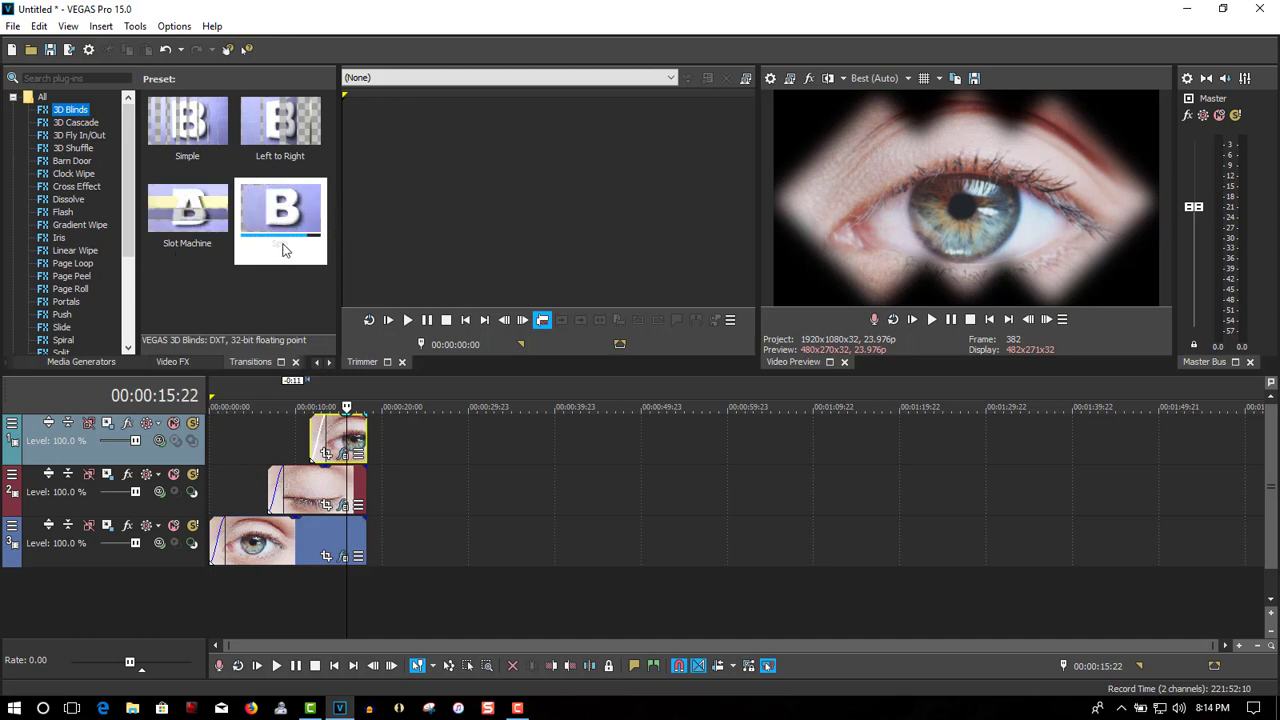
{"action": "left_click_drag", "start_coordinate": [283, 249], "coordinate": [312, 434]}
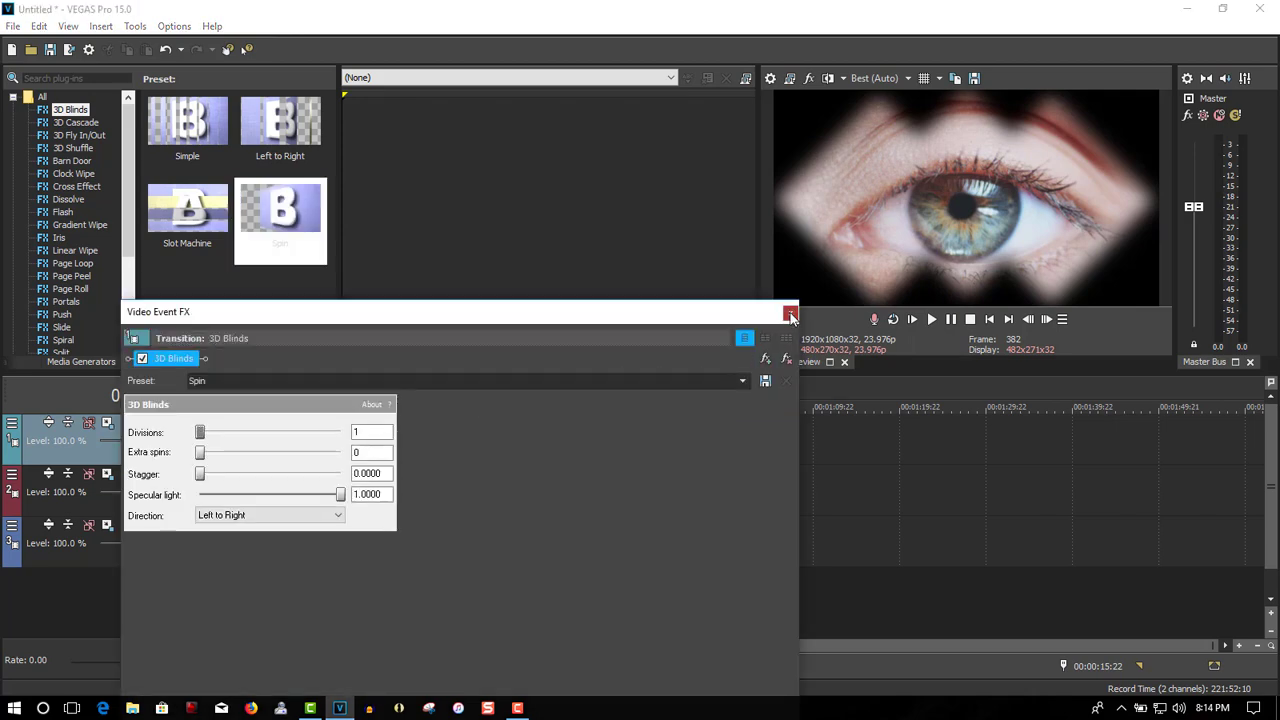
{"action": "left_click", "coordinate": [790, 315]}
{"action": "left_click_drag", "start_coordinate": [280, 238], "coordinate": [280, 502]}
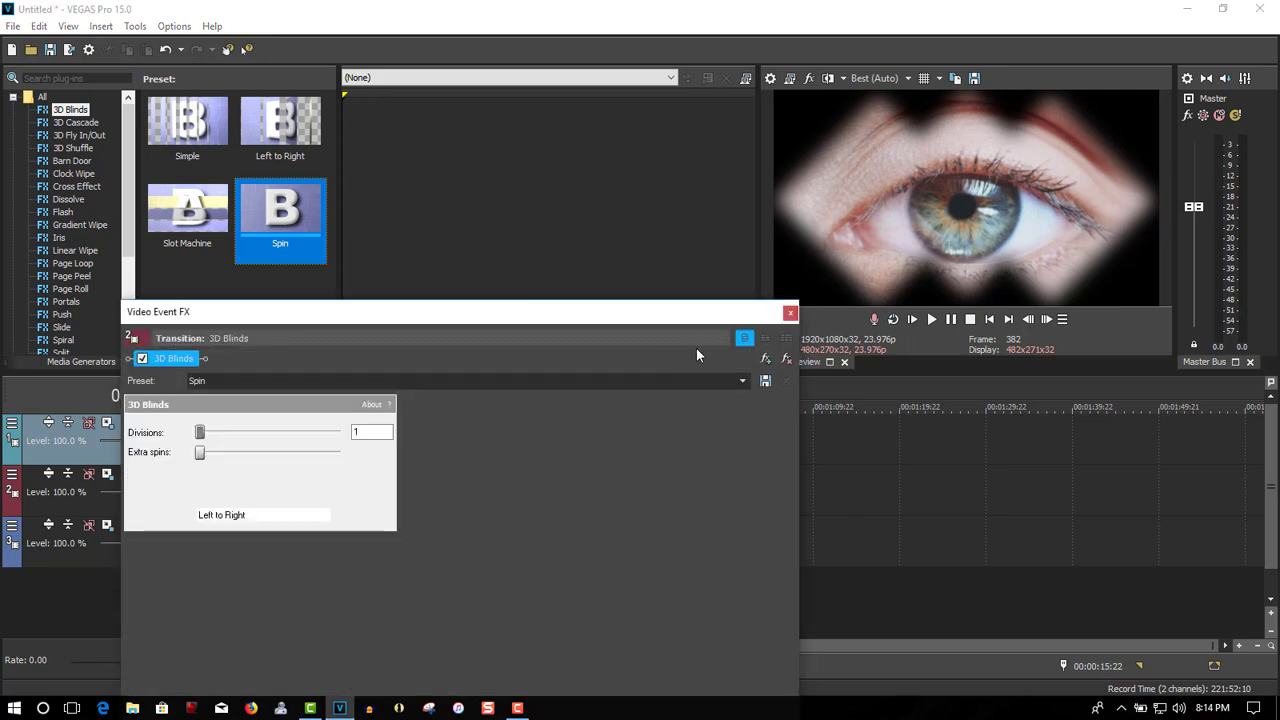
{"action": "left_click", "coordinate": [790, 315]}
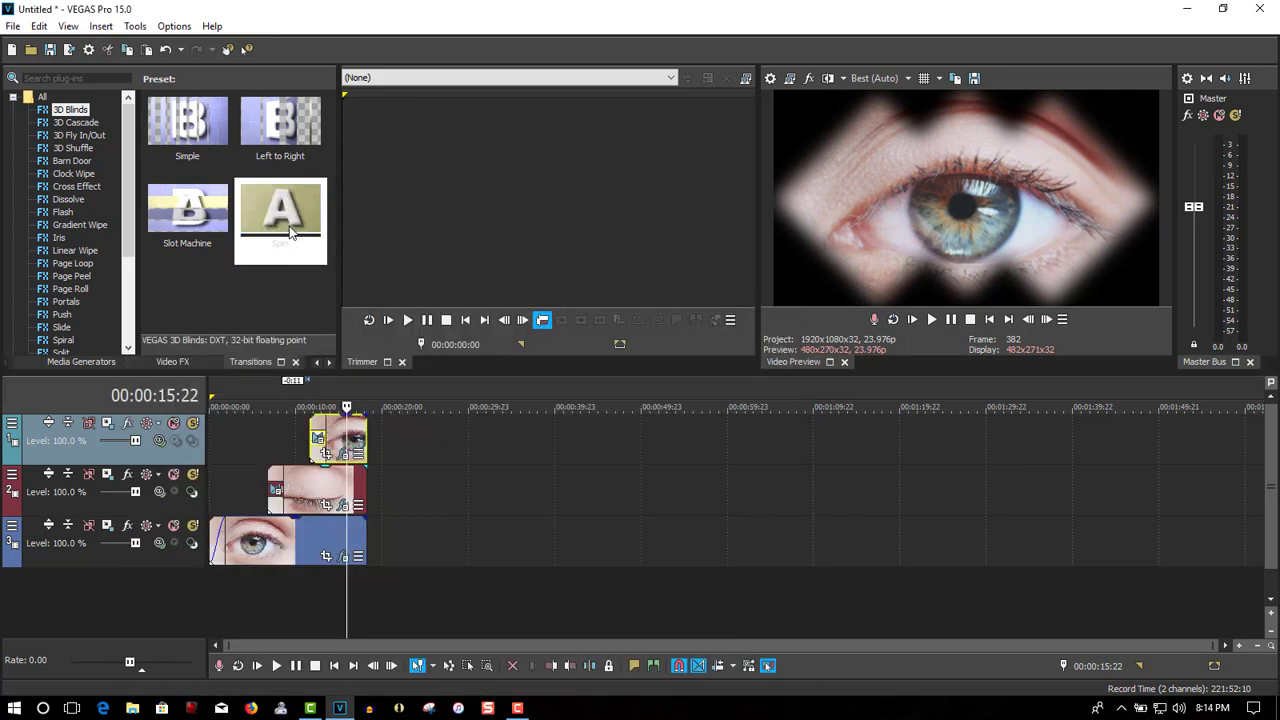
{"action": "left_click_drag", "start_coordinate": [280, 222], "coordinate": [221, 557]}
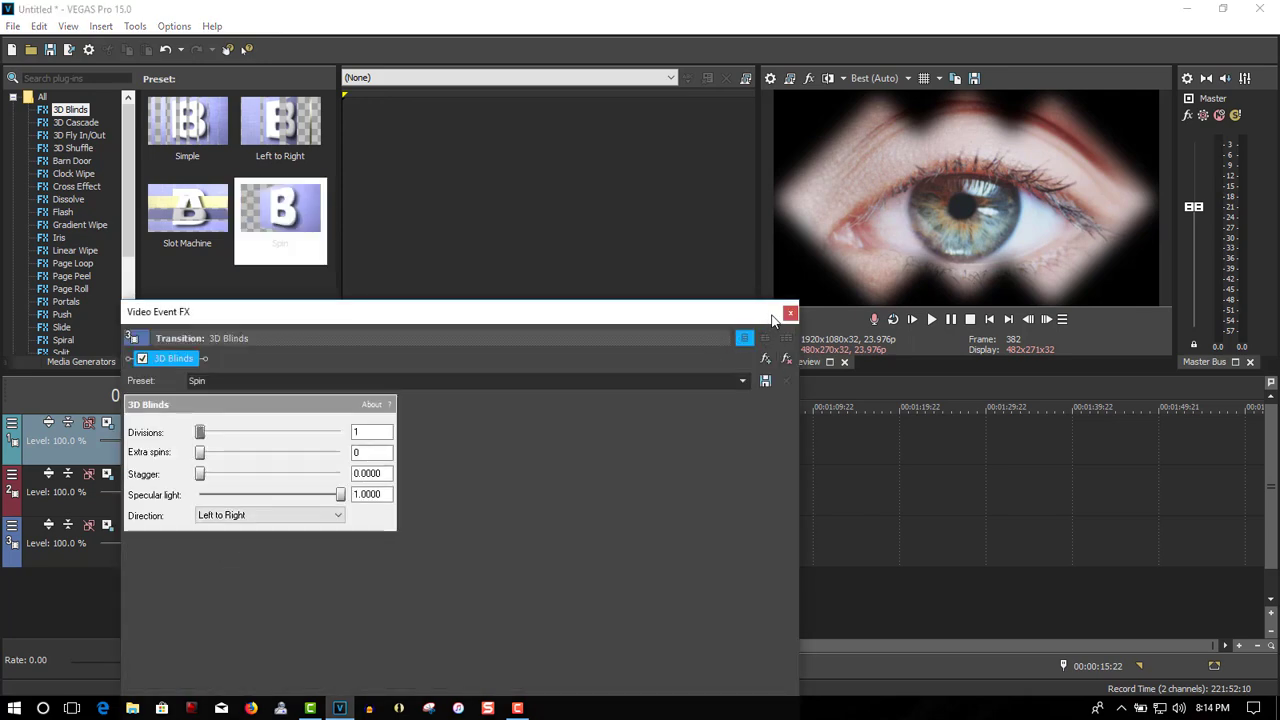
{"action": "left_click", "coordinate": [790, 315]}
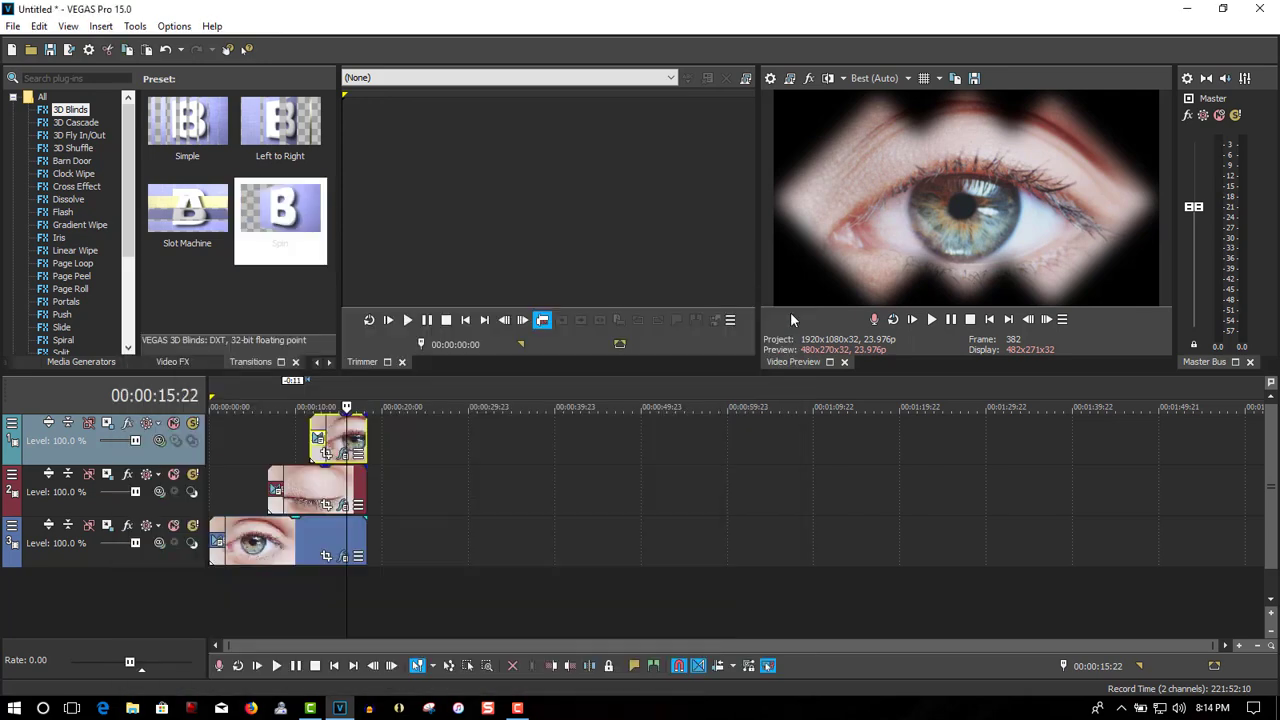
{"action": "left_click", "coordinate": [990, 319]}
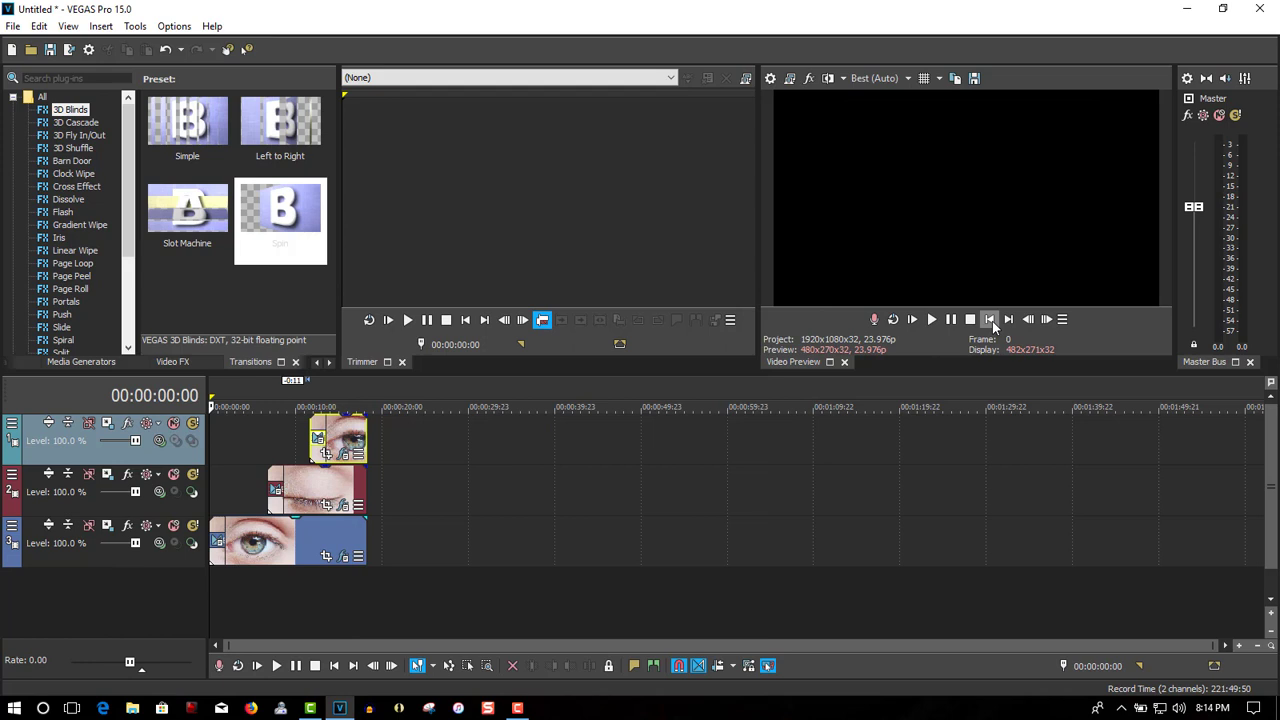
{"action": "left_click", "coordinate": [932, 320]}
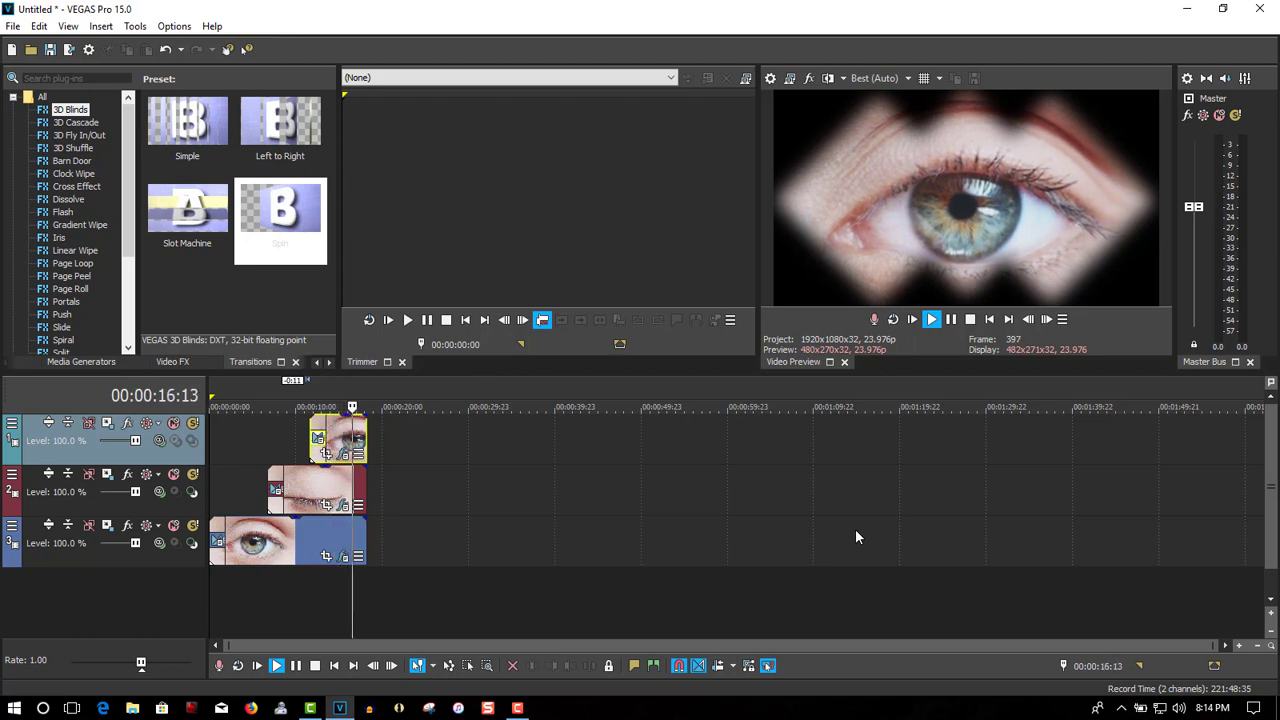
{"action": "left_click", "coordinate": [951, 320]}
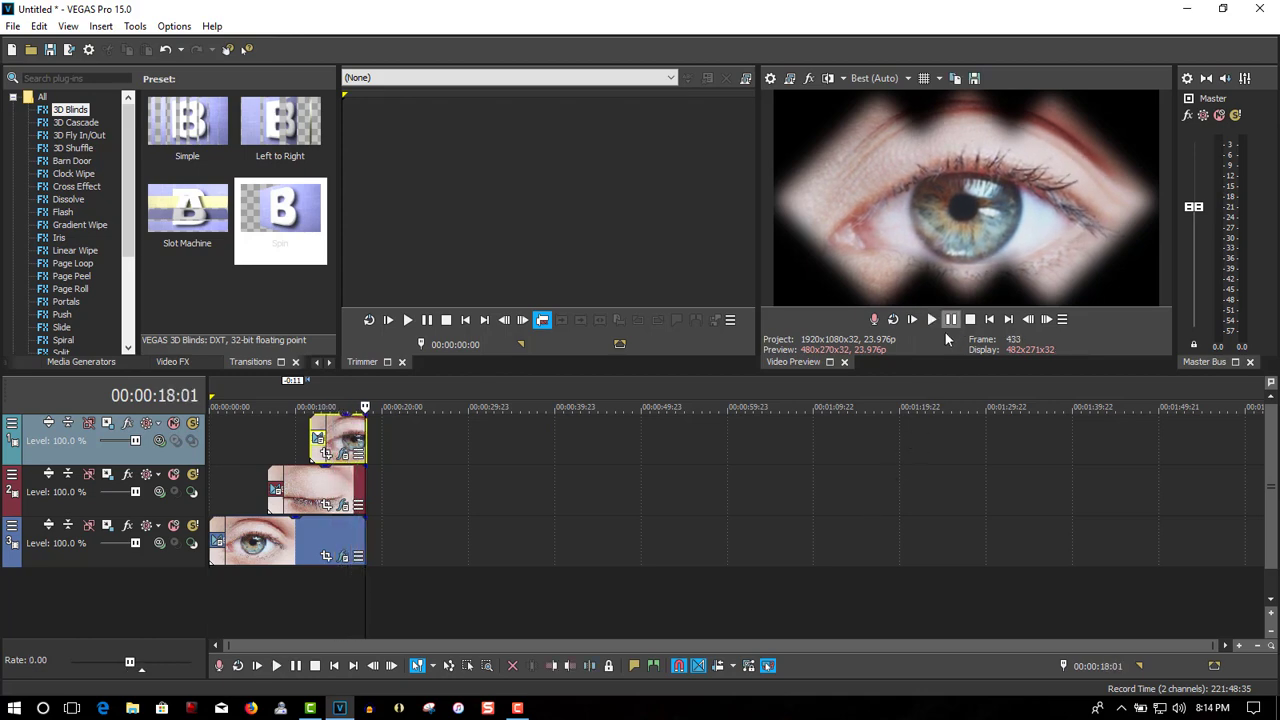